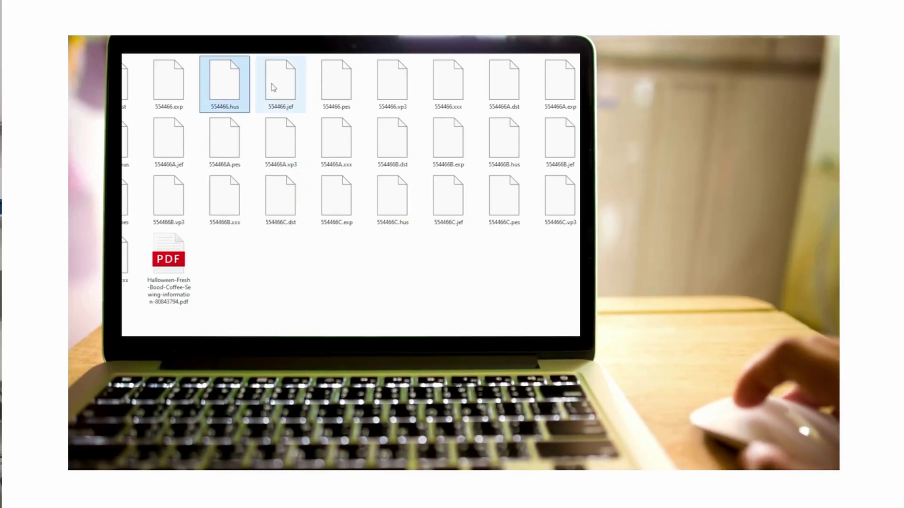
- Select the 554466.jef and 554466.pes design files in the folder
click(276, 87)
click(335, 88)
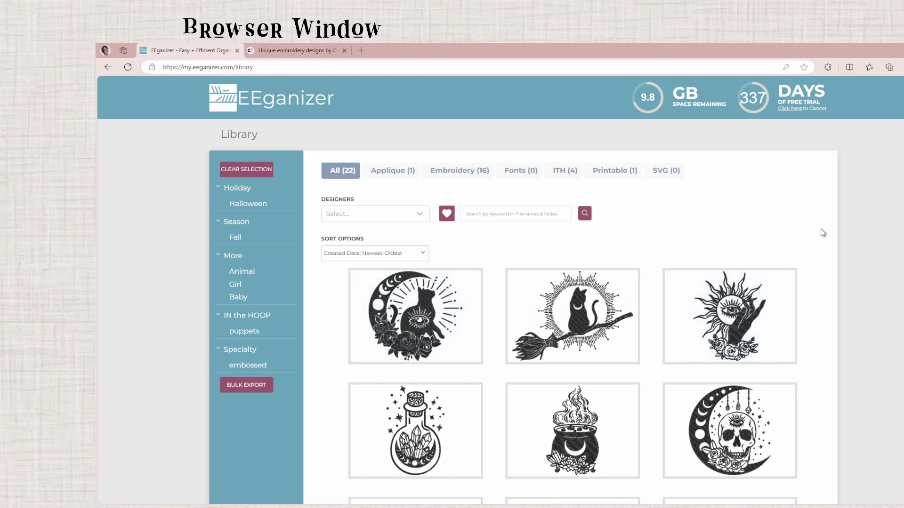
scroll(812, 299, down, 2)
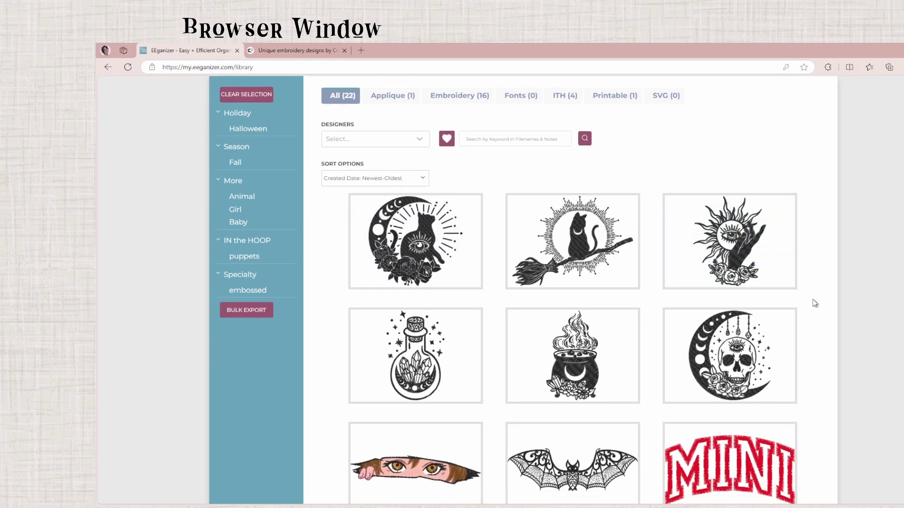
scroll(815, 306, down, 4)
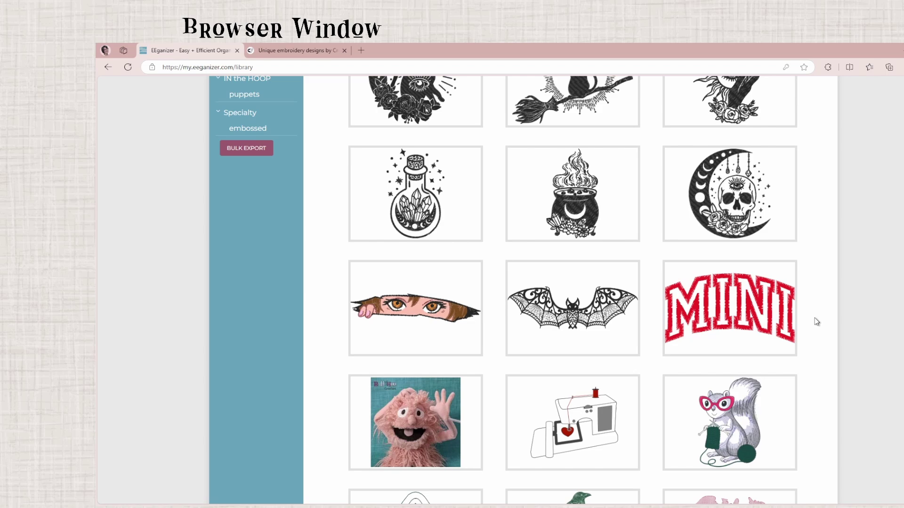
scroll(815, 320, down, 7)
scroll(817, 330, up, 2)
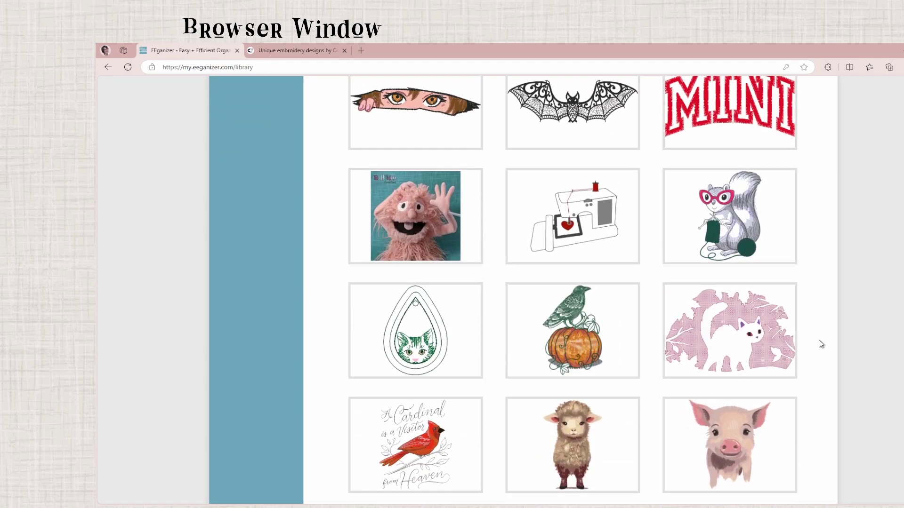
scroll(821, 343, up, 10)
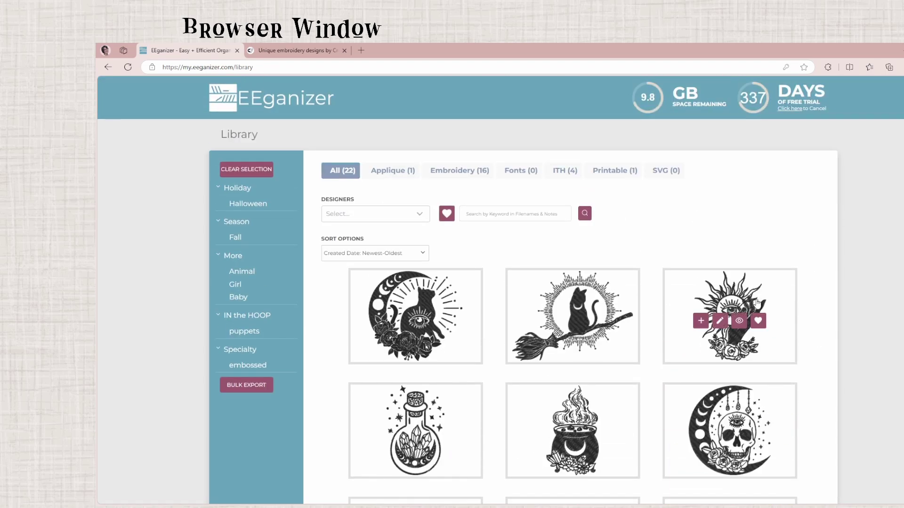
- Filter the library by the Applique, ITH and Embroidery product types
click(390, 172)
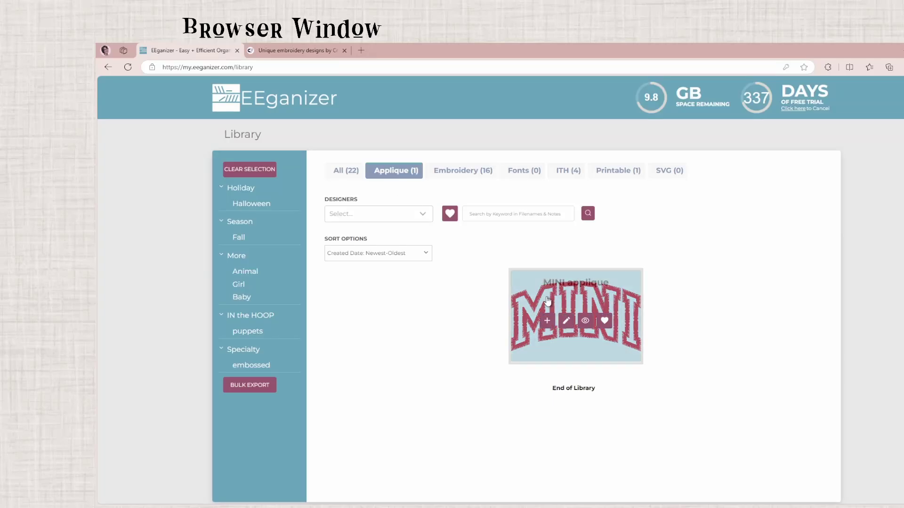
click(567, 174)
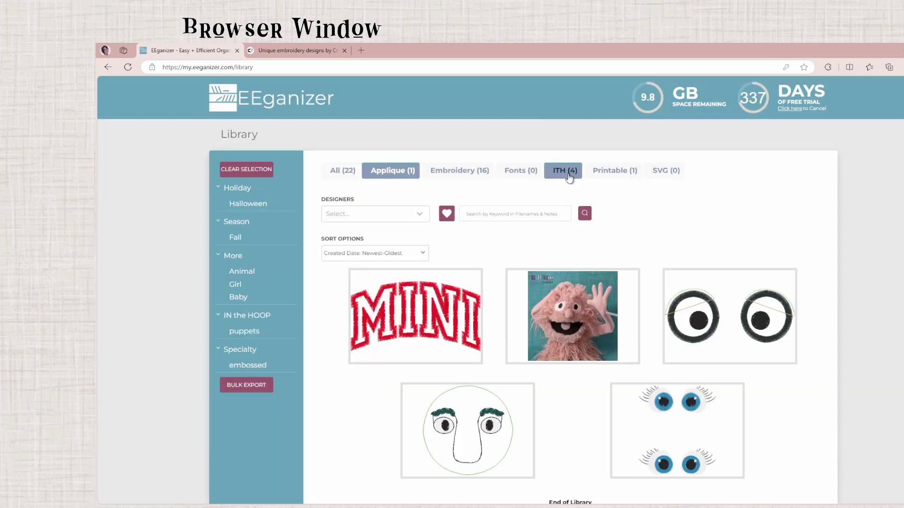
click(481, 175)
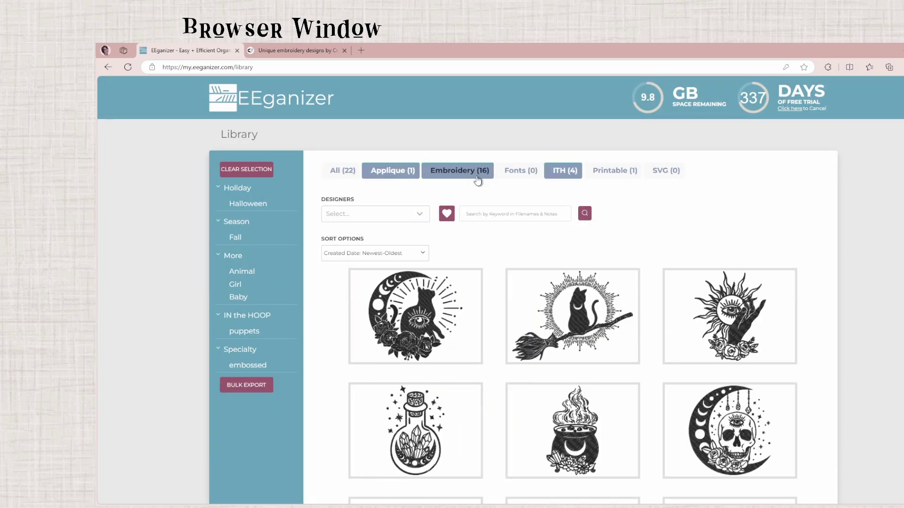
scroll(800, 247, down, 5)
scroll(801, 247, up, 5)
scroll(363, 263, down, 1)
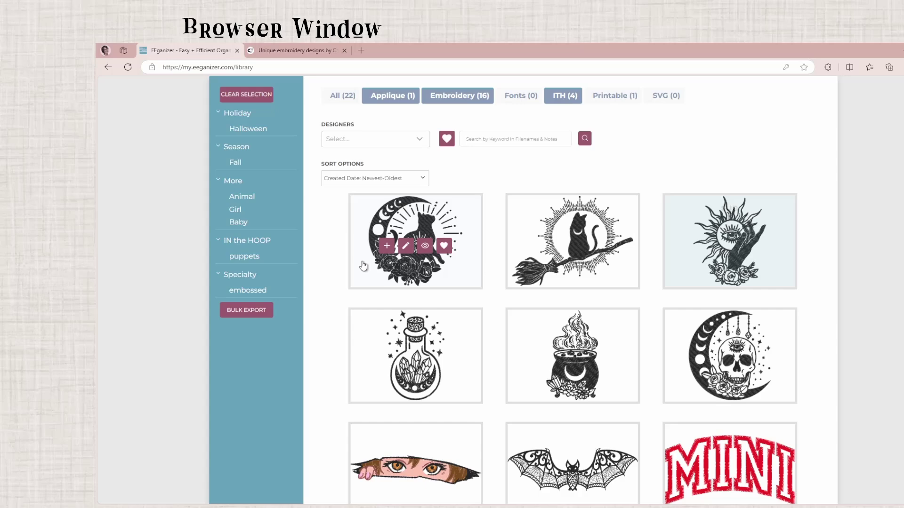
- Add the Baby and puppets categories to the filter, then drop Embroidery
click(237, 224)
mouse_move(583, 331)
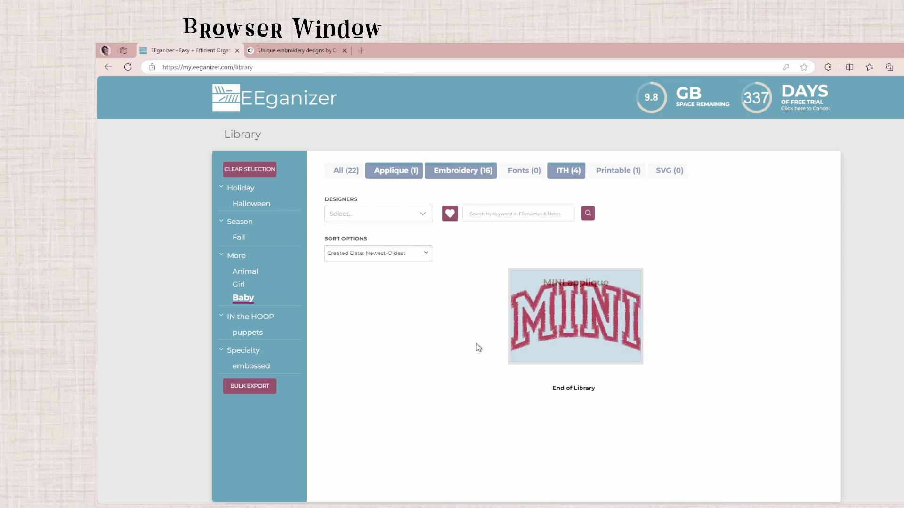
click(248, 332)
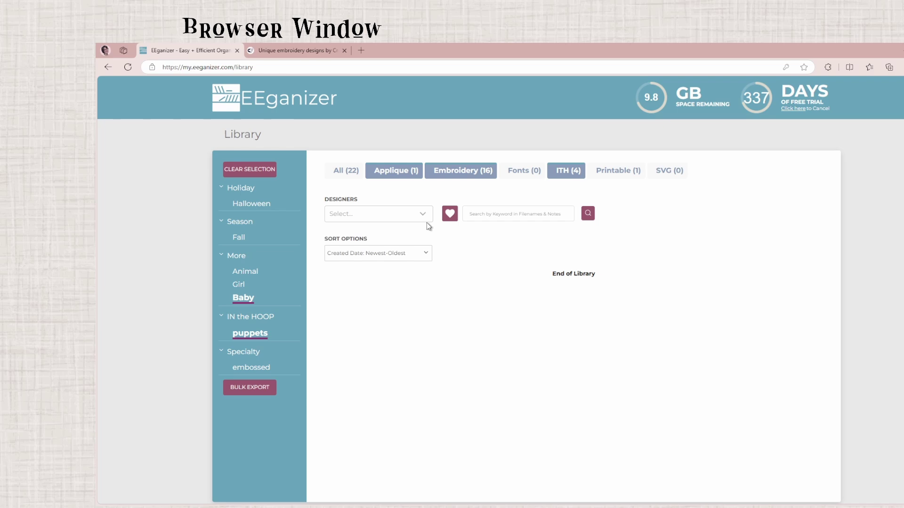
click(450, 174)
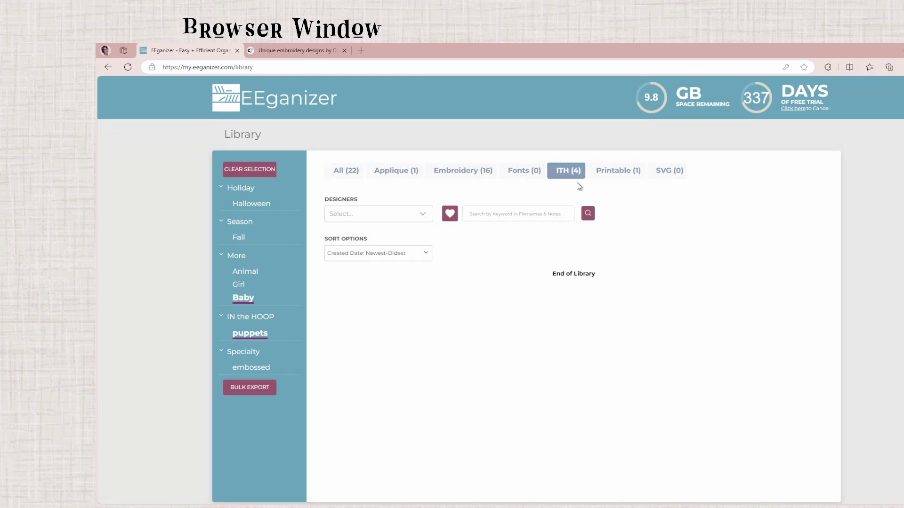
- Clear the filters and combine puppets with Animal, which returns no designs
click(235, 171)
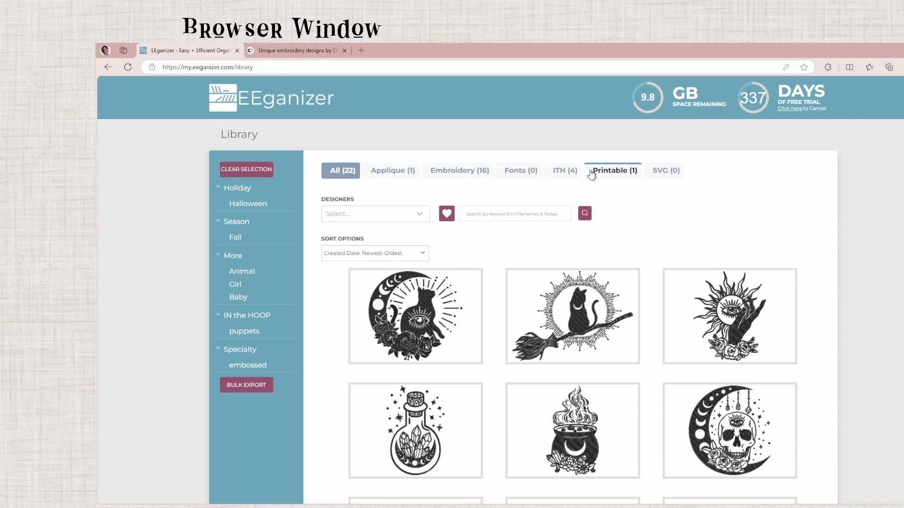
click(235, 331)
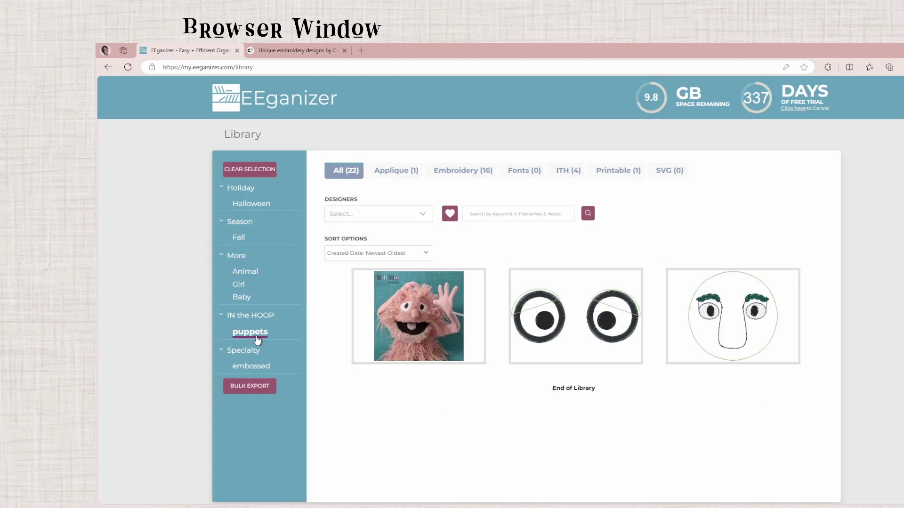
click(254, 274)
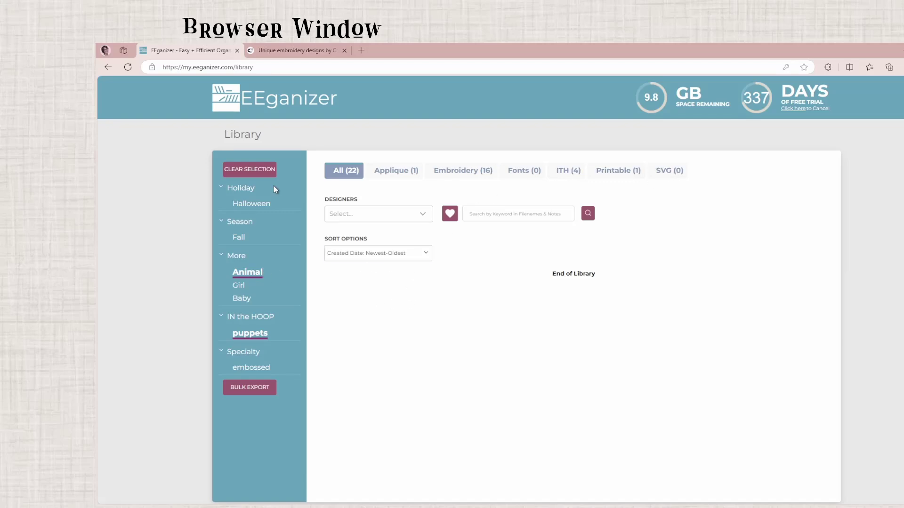
- Clear the filters and scroll through the Animal designs only
click(249, 170)
mouse_move(471, 324)
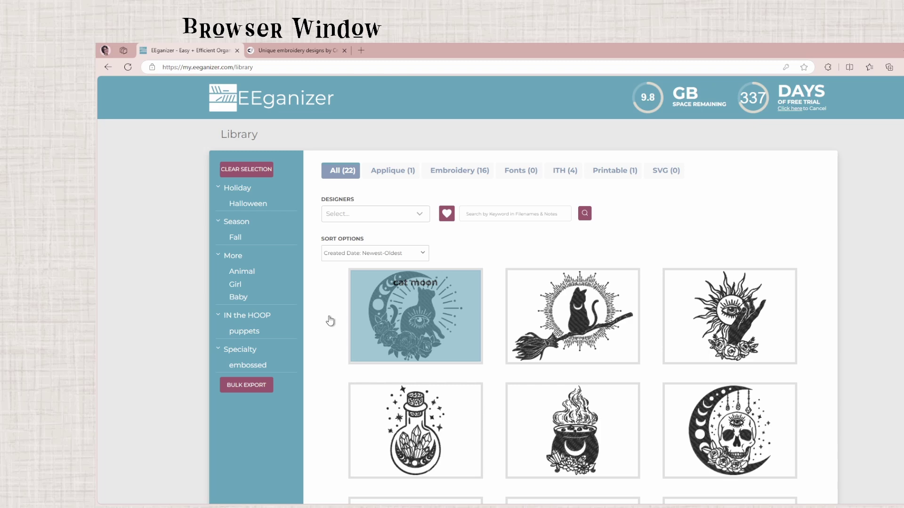
click(249, 273)
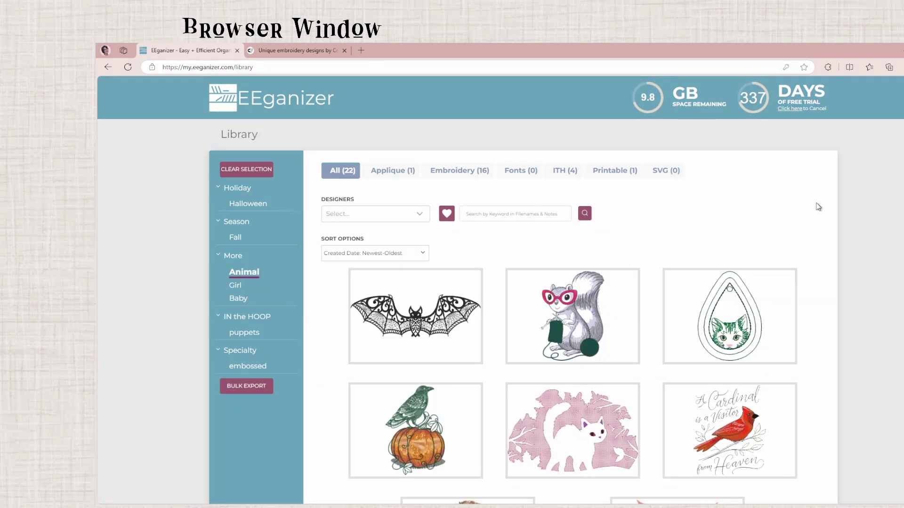
scroll(804, 211, down, 2)
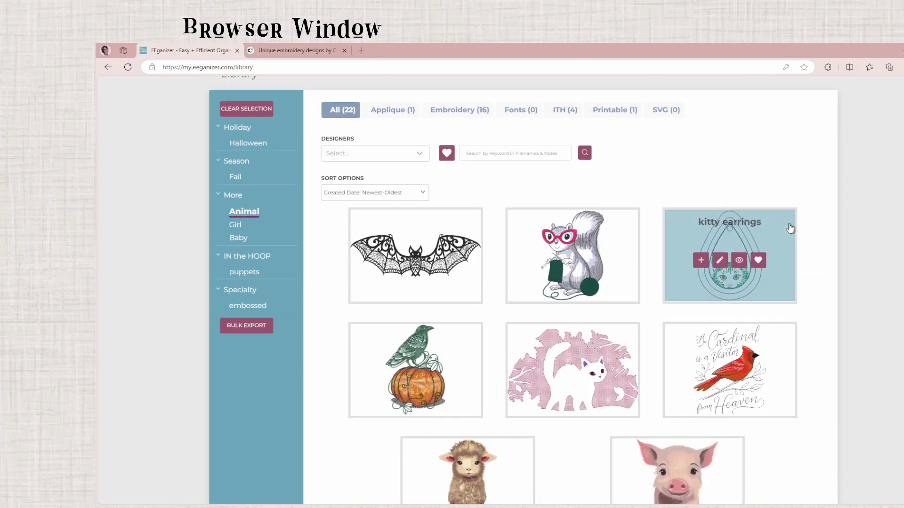
scroll(787, 228, up, 2)
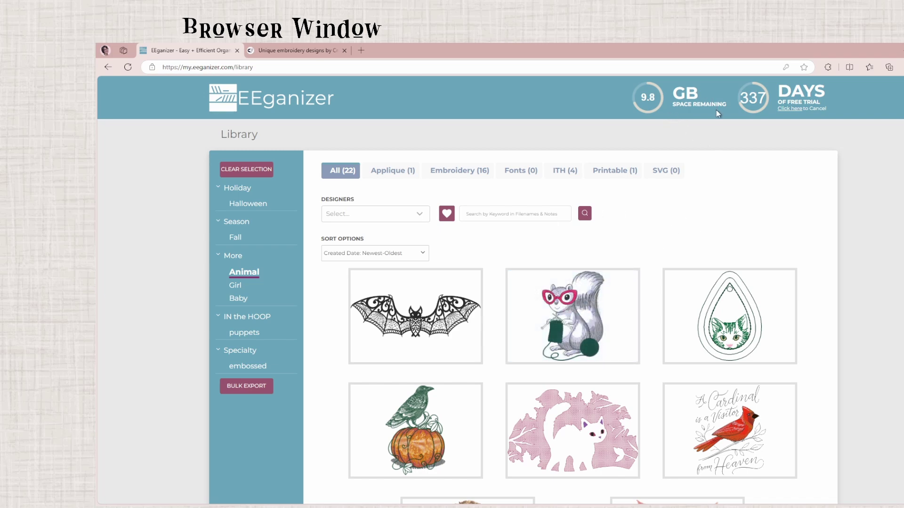
scroll(791, 226, down, 3)
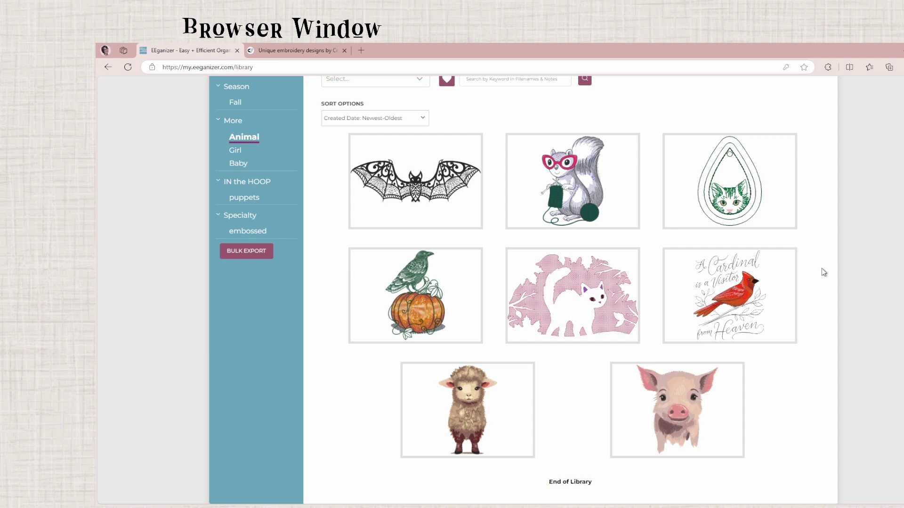
scroll(819, 275, up, 2)
scroll(814, 276, down, 2)
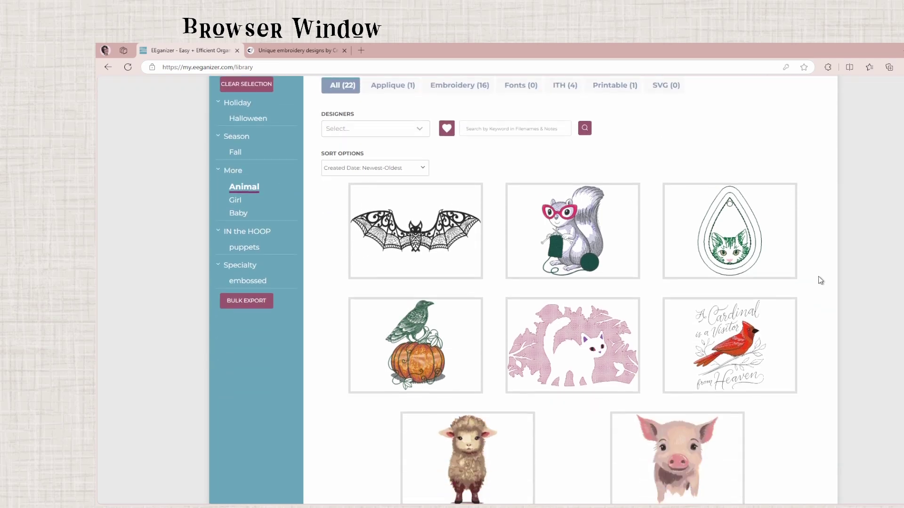
scroll(811, 276, up, 3)
- Clear the Animal filter and scroll through all 22 designs, back to the top
click(246, 169)
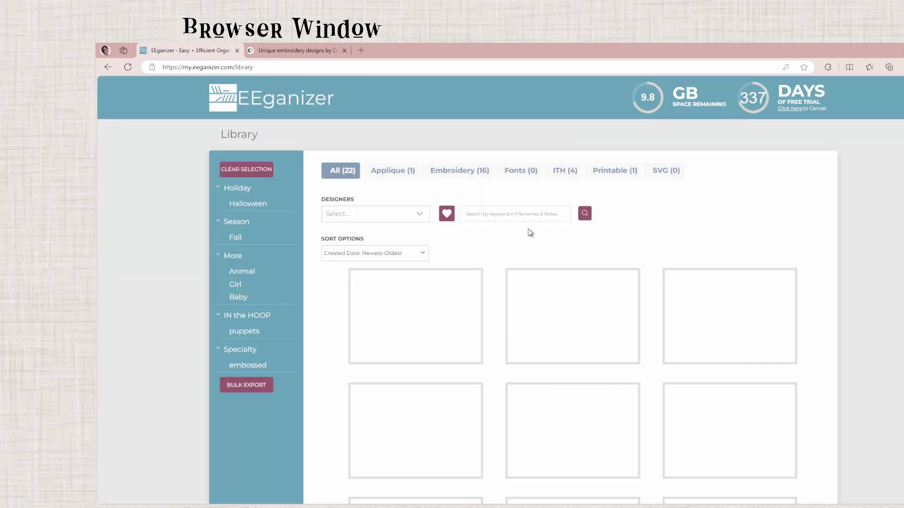
scroll(779, 238, down, 6)
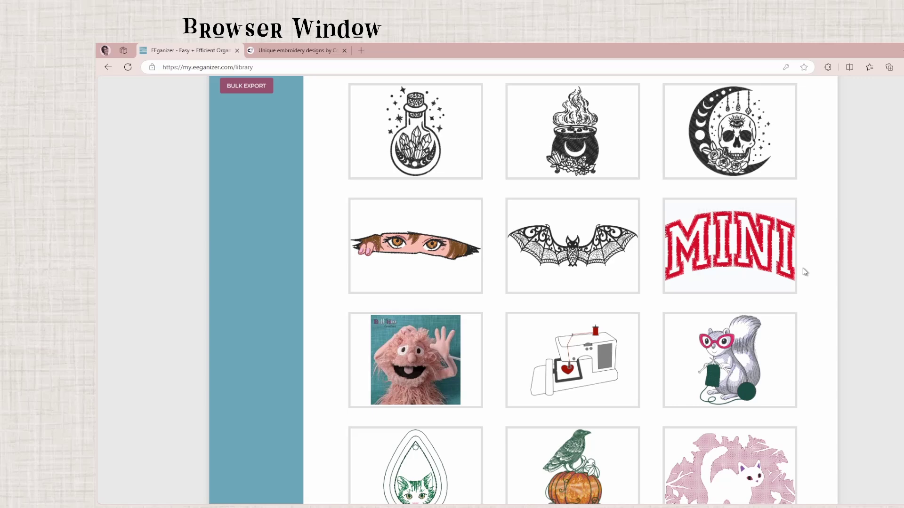
scroll(816, 285, down, 5)
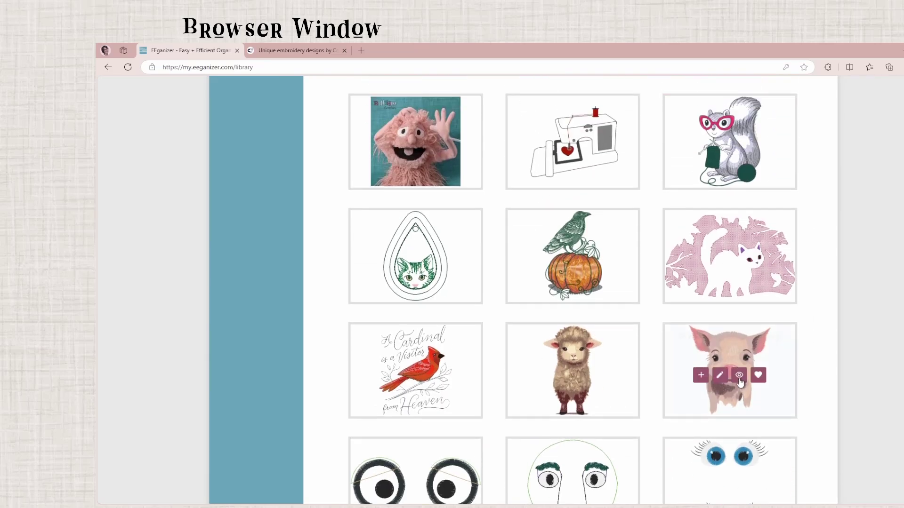
scroll(817, 371, down, 2)
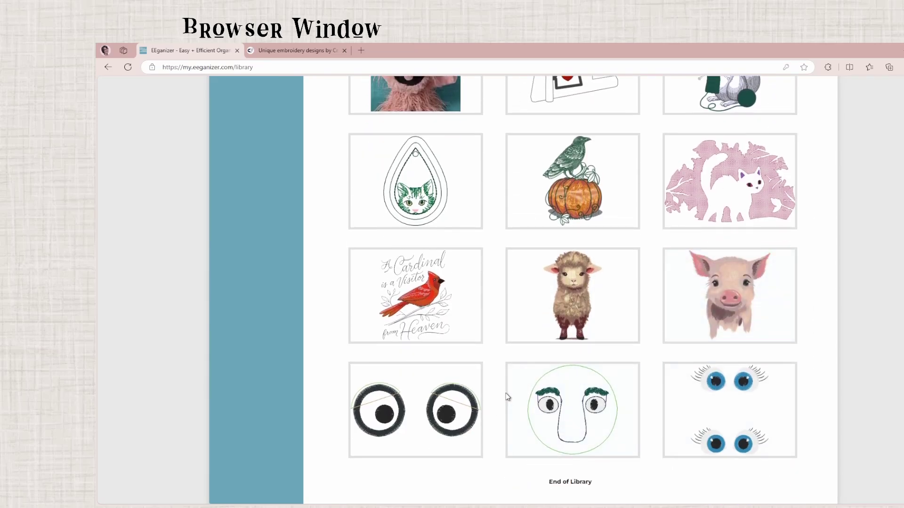
scroll(503, 372, up, 6)
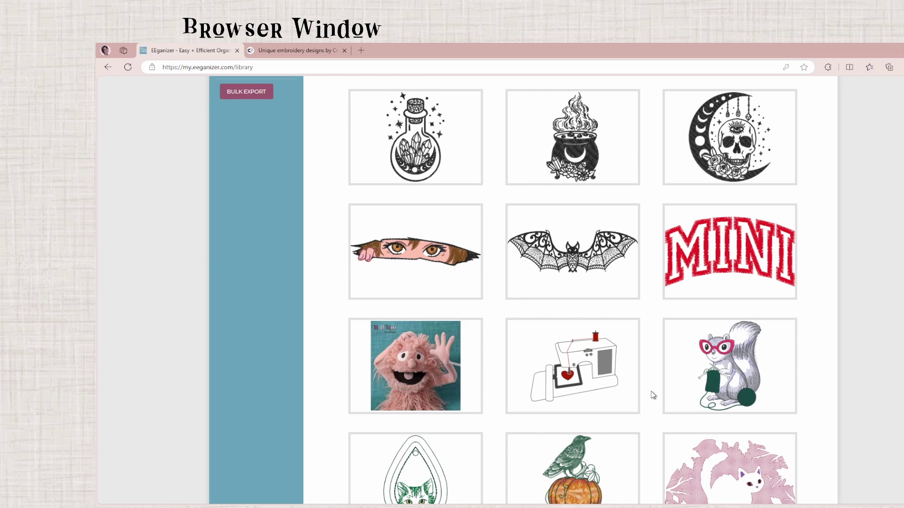
mouse_move(666, 381)
scroll(817, 358, up, 2)
scroll(816, 357, up, 5)
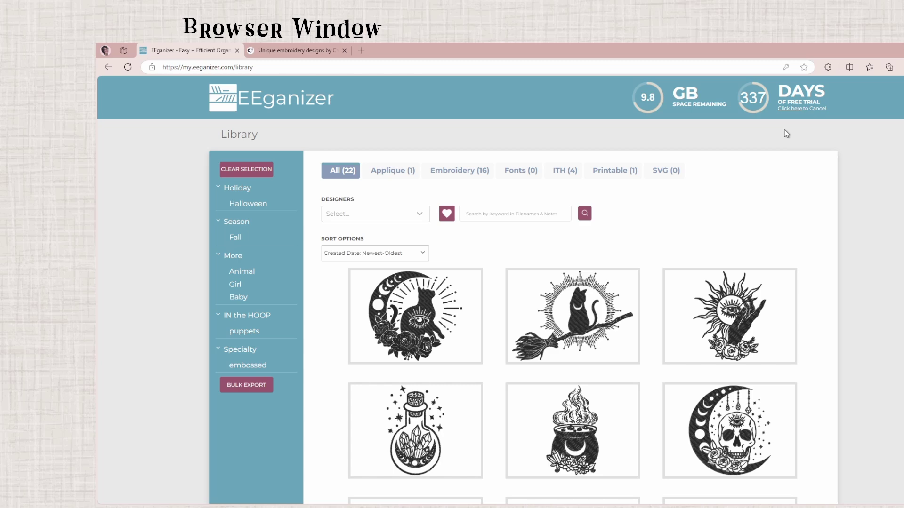
- Go to the Upload page from the site menu and bring up the Downloads file picker
click(900, 98)
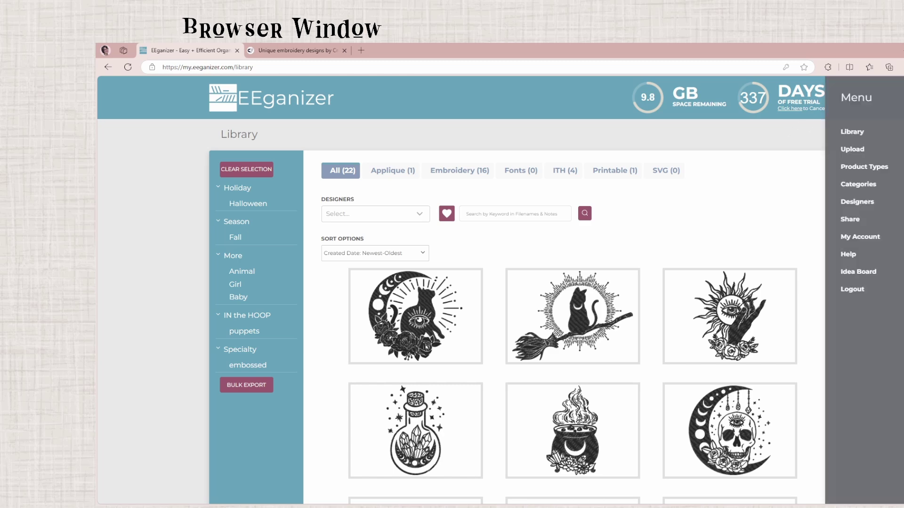
click(777, 146)
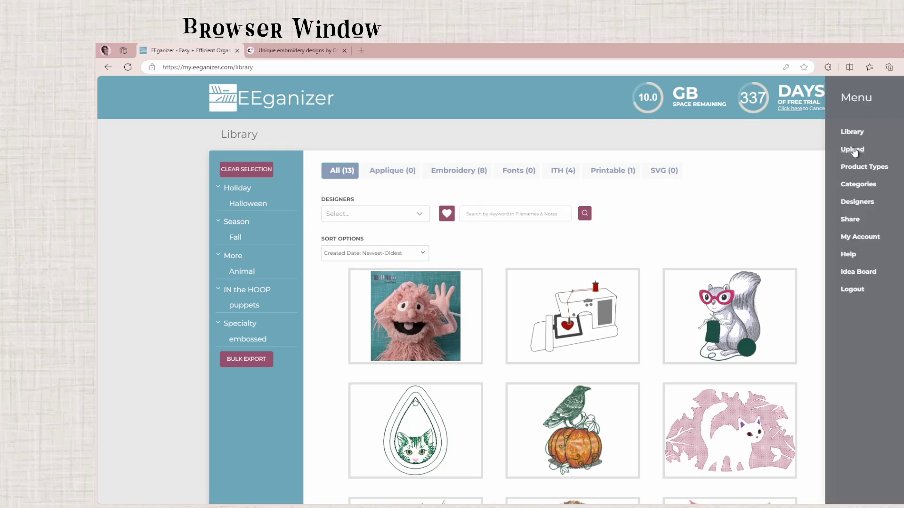
click(854, 150)
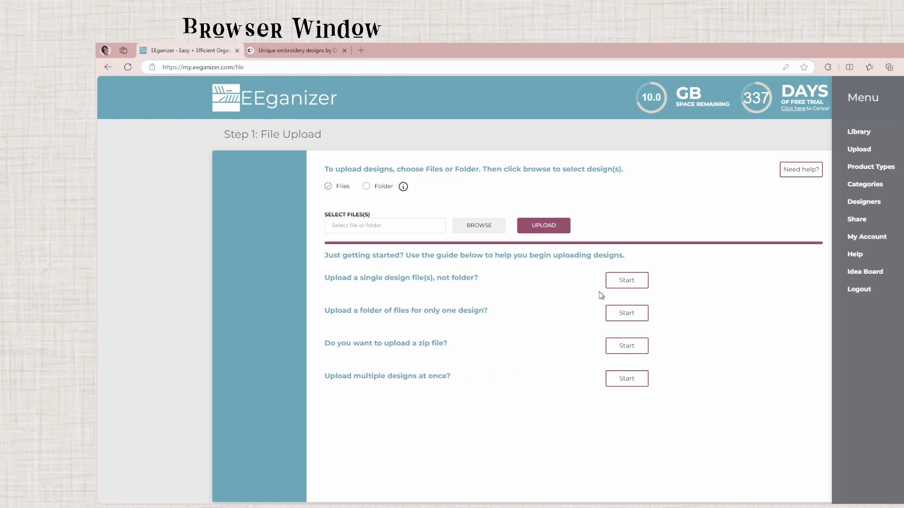
click(639, 283)
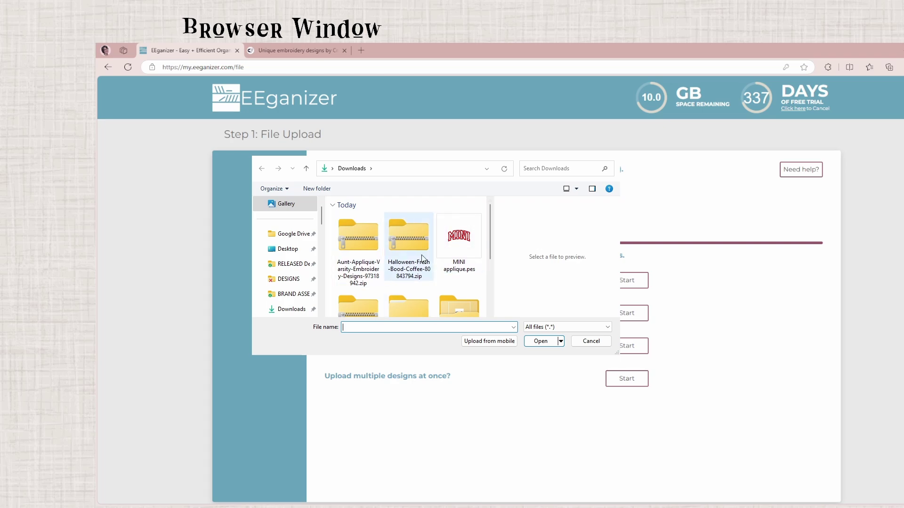
- Select MINI applique.pes in the file dialog and upload it as pod 1
click(459, 242)
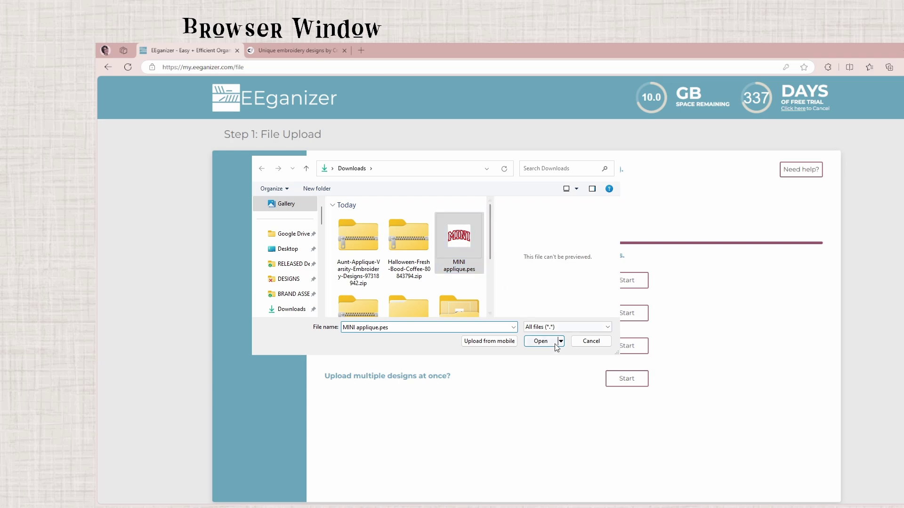
click(541, 341)
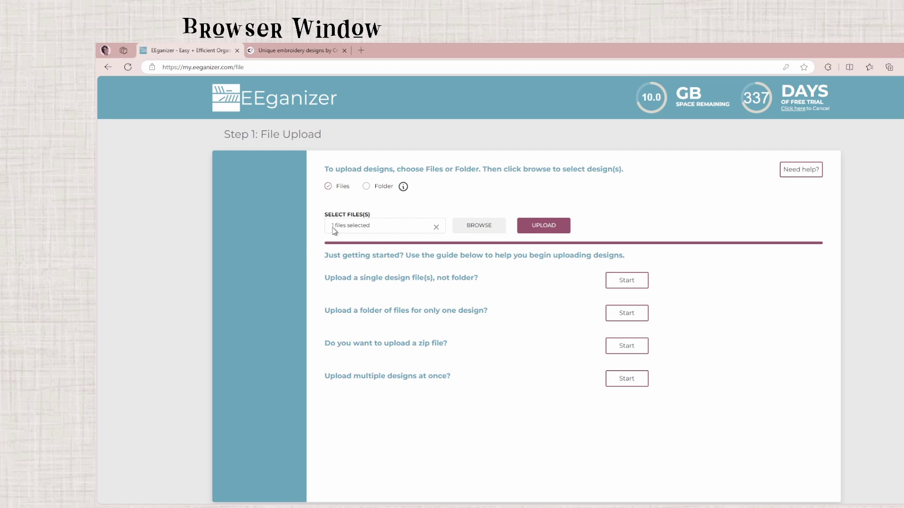
click(541, 226)
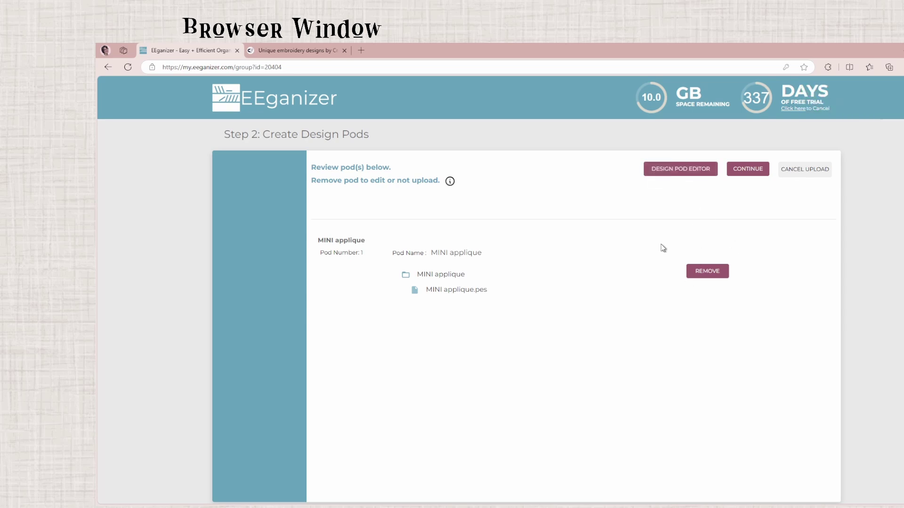
- Choose Applique and Creative Fabrica in the tag lists and tick the More > Baby category
click(750, 170)
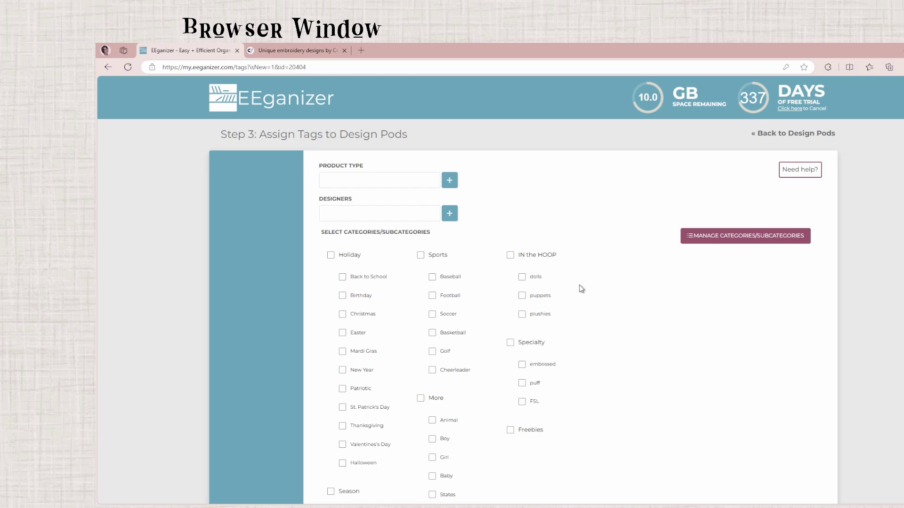
click(347, 180)
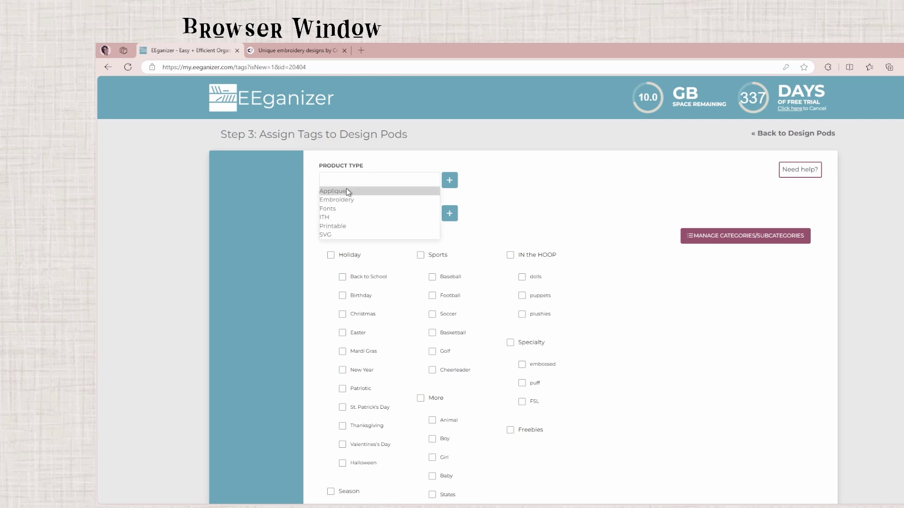
click(346, 192)
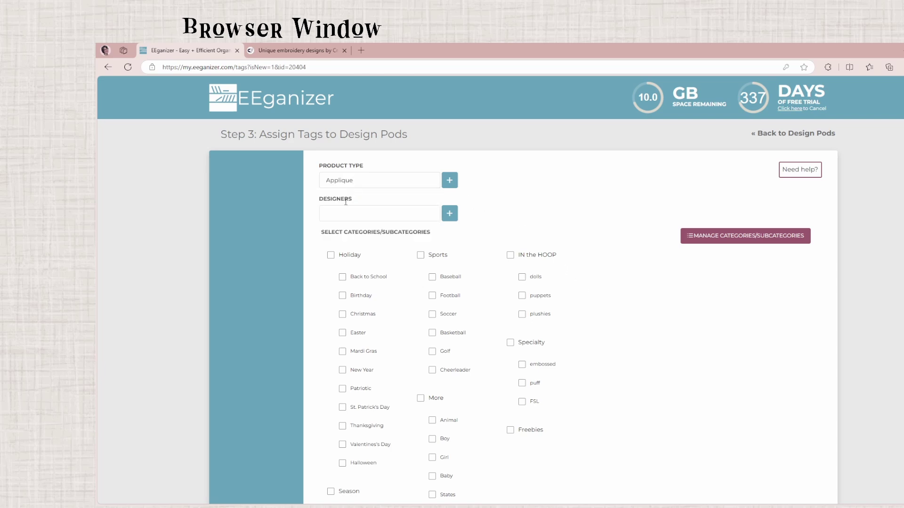
click(344, 214)
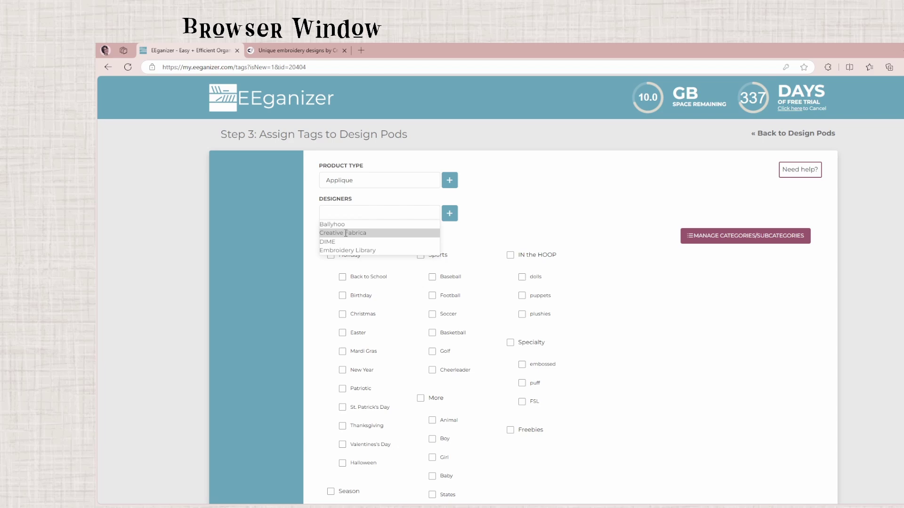
click(346, 233)
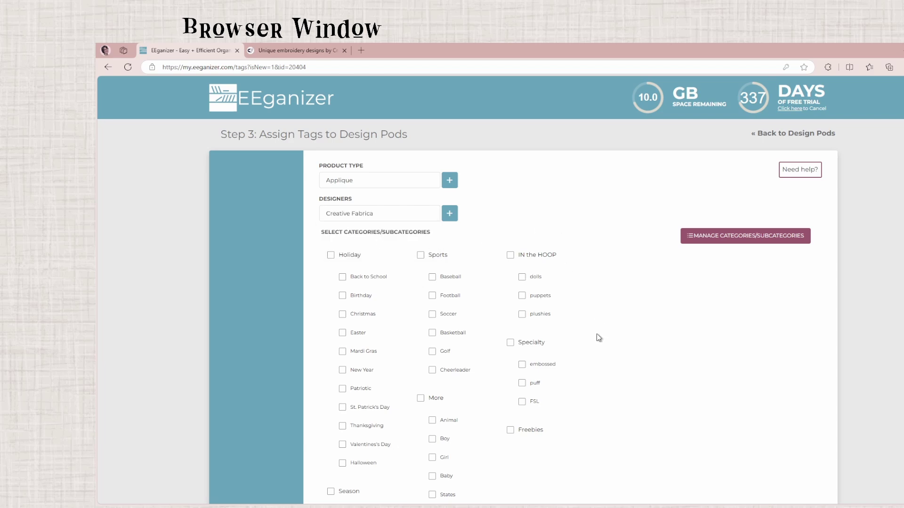
scroll(598, 338, down, 3)
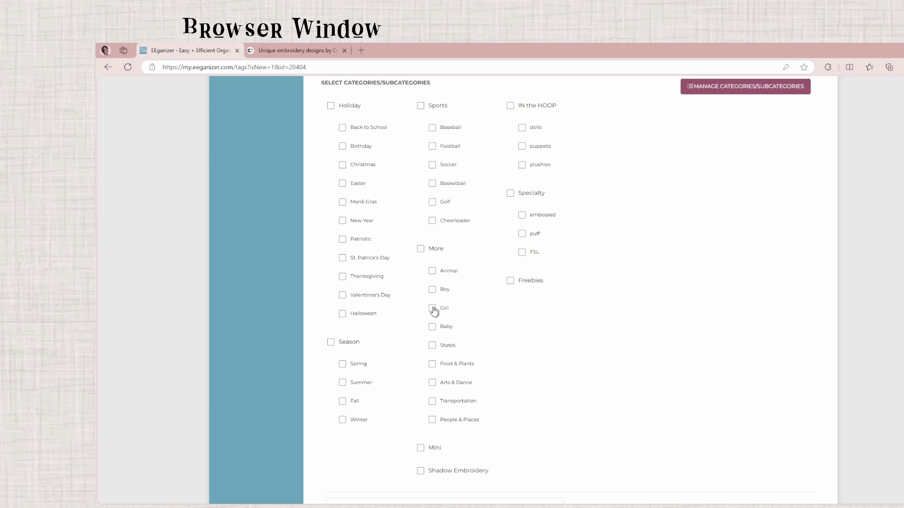
click(433, 328)
scroll(543, 344, up, 2)
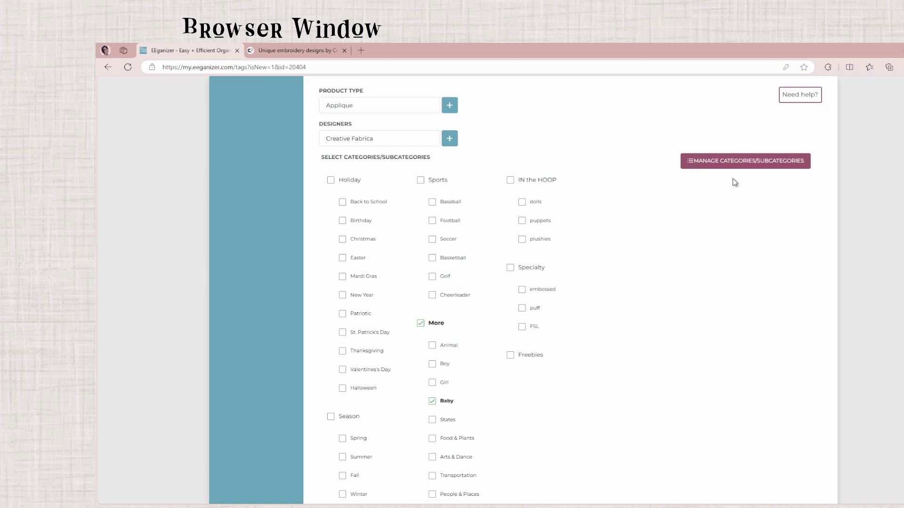
- Look at the category manager, then add Applique as a product type tag
click(739, 162)
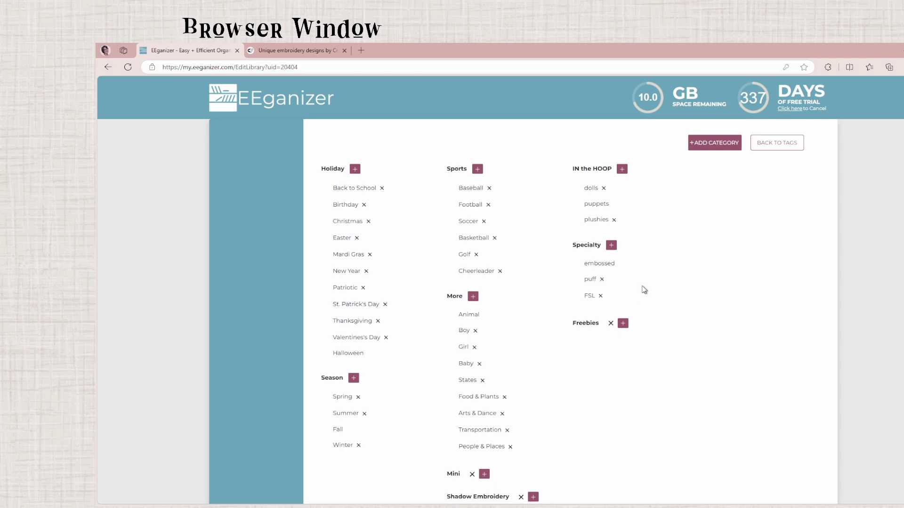
click(777, 143)
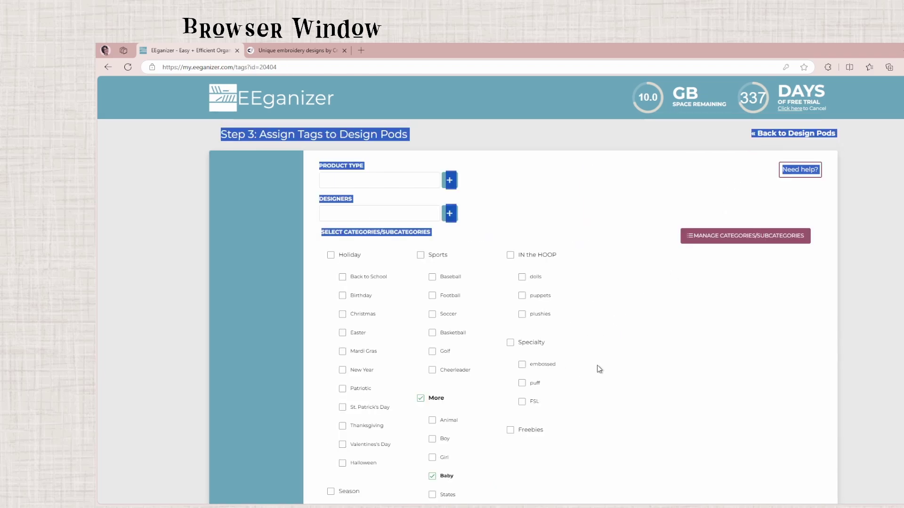
scroll(597, 367, down, 2)
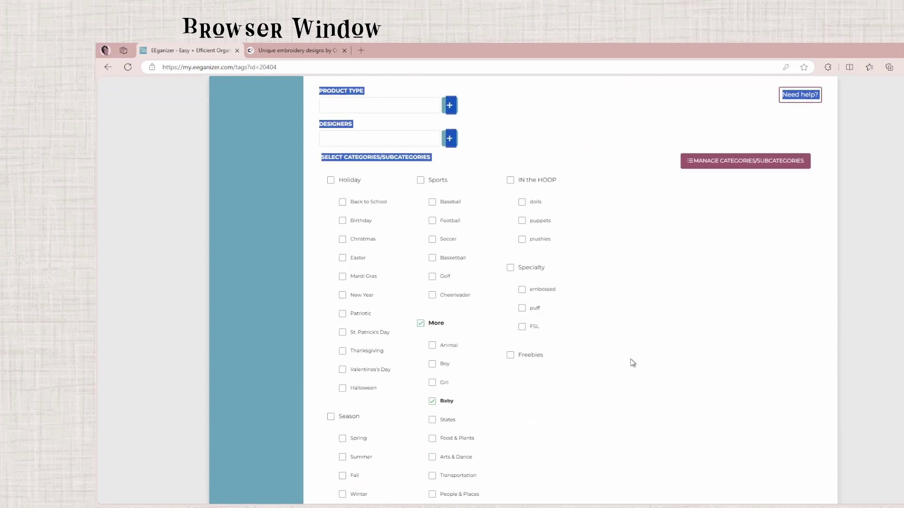
click(343, 109)
scroll(417, 196, up, 2)
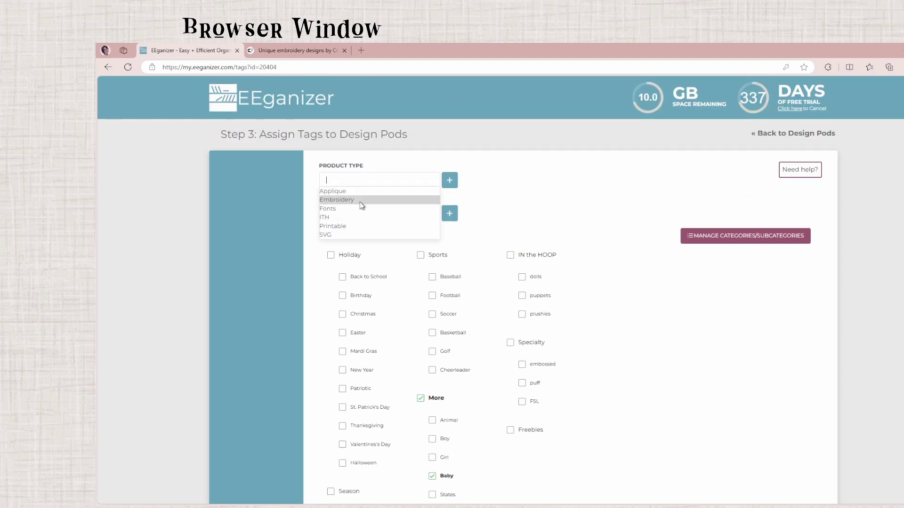
click(336, 190)
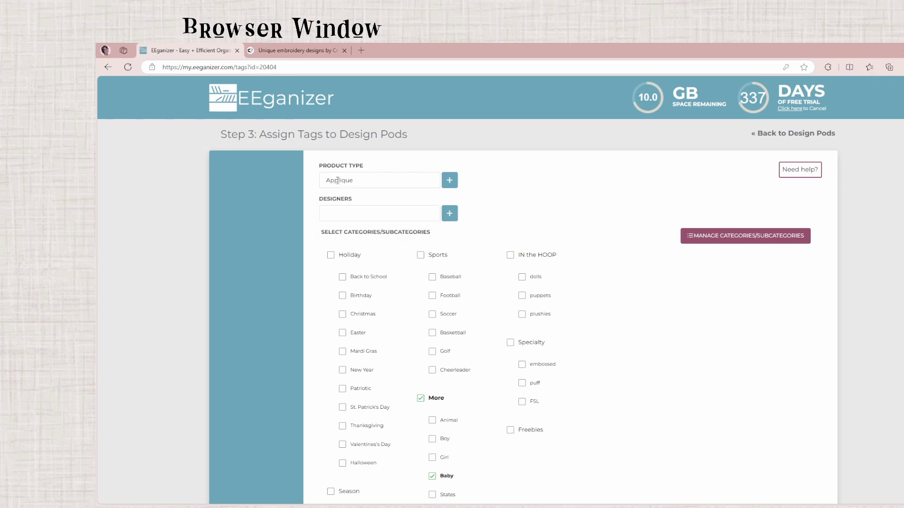
click(450, 182)
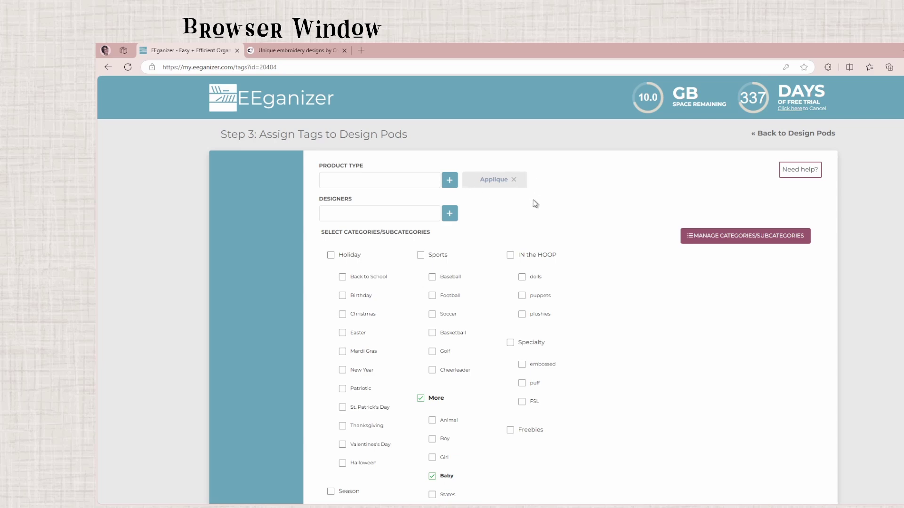
- Add Creative Fabrica as the designer tag and apply the tags to the pod
click(361, 216)
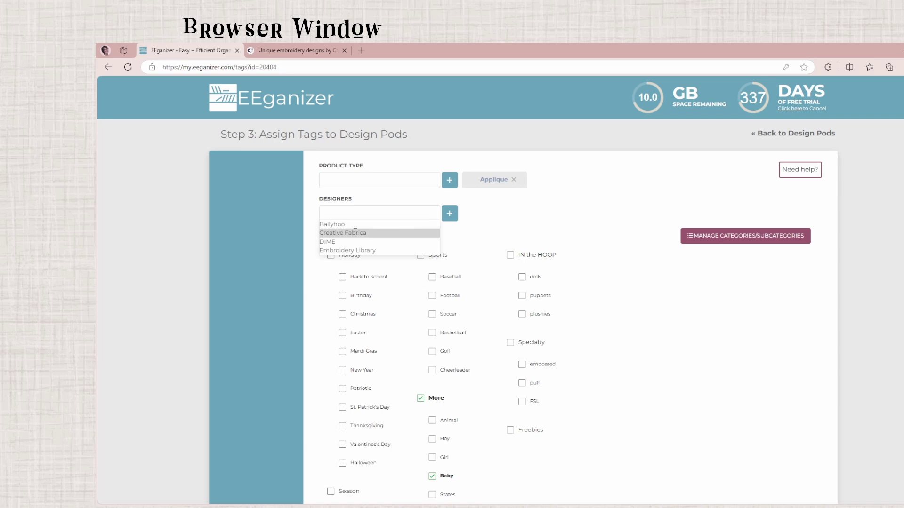
click(356, 233)
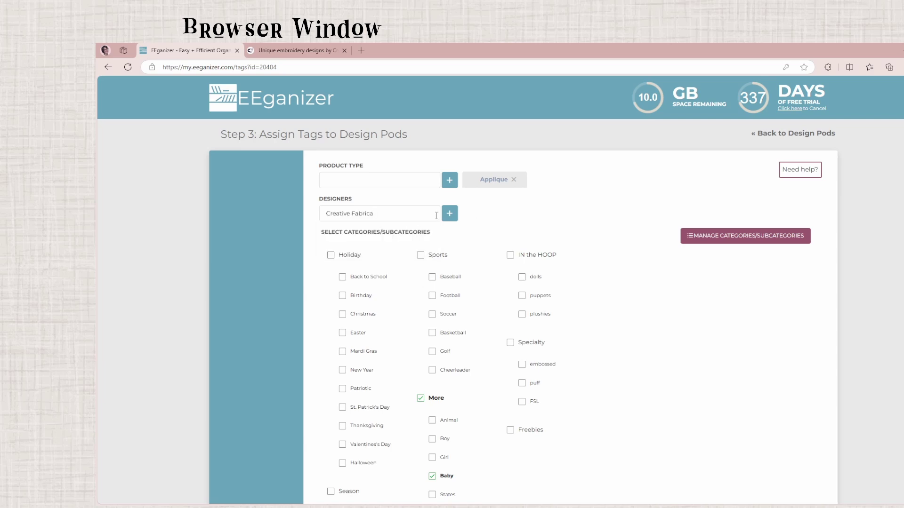
click(451, 216)
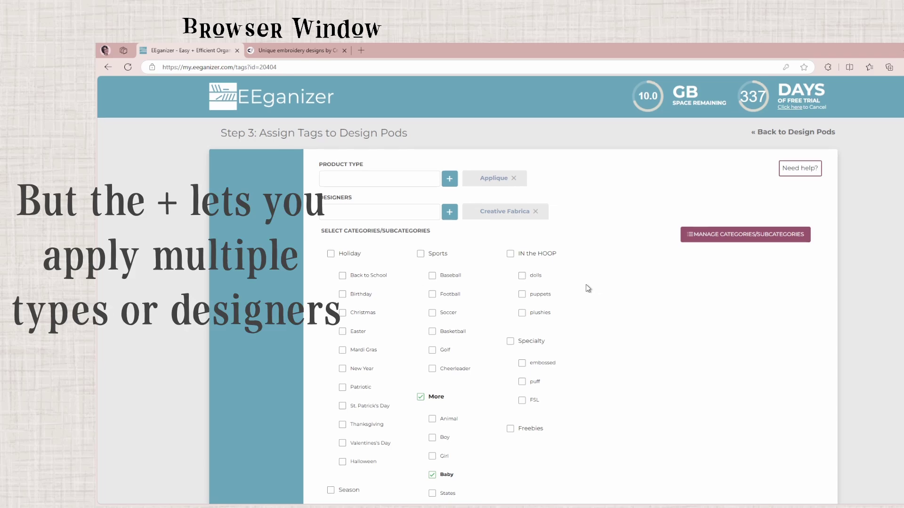
scroll(586, 284, down, 2)
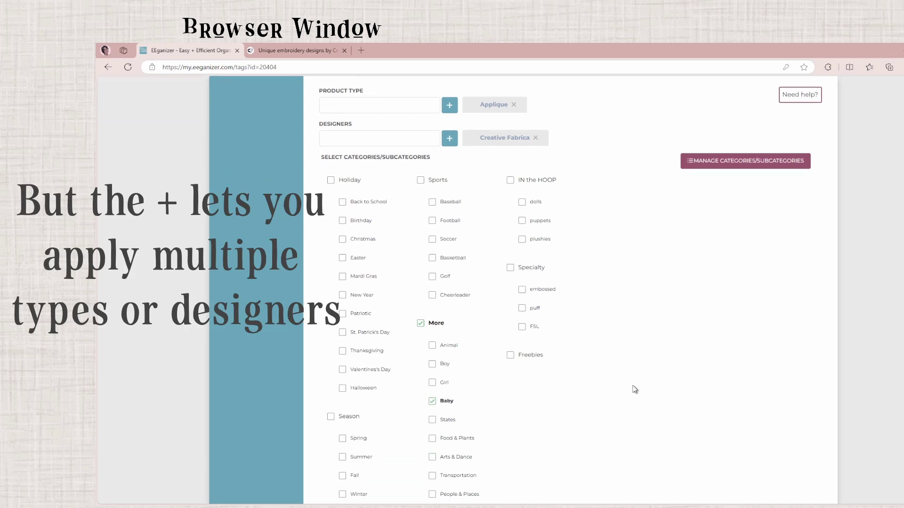
scroll(633, 388, down, 4)
click(778, 490)
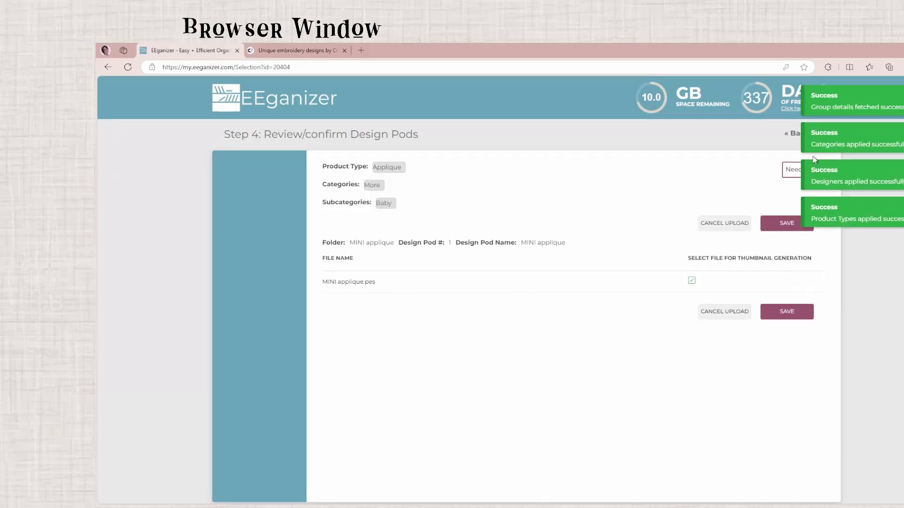
- Save the MINI applique pod and clear the product type, designer and category filters
click(790, 228)
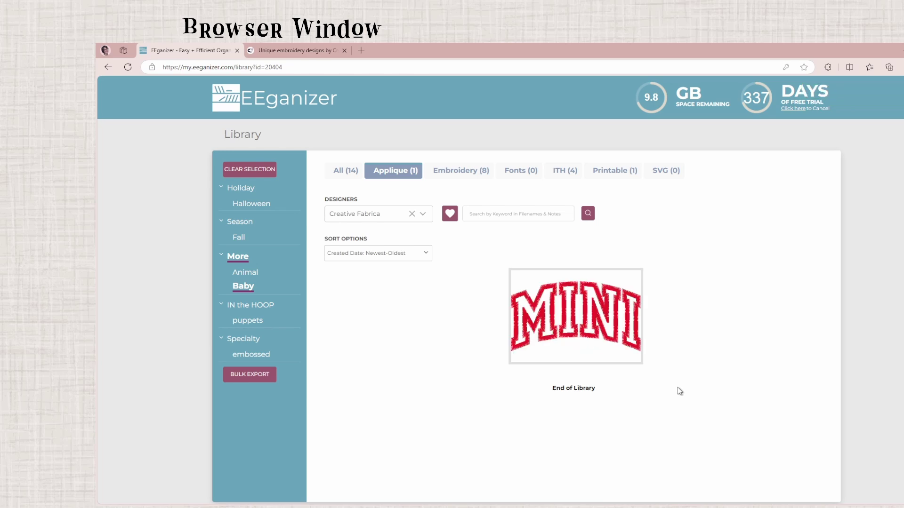
click(340, 172)
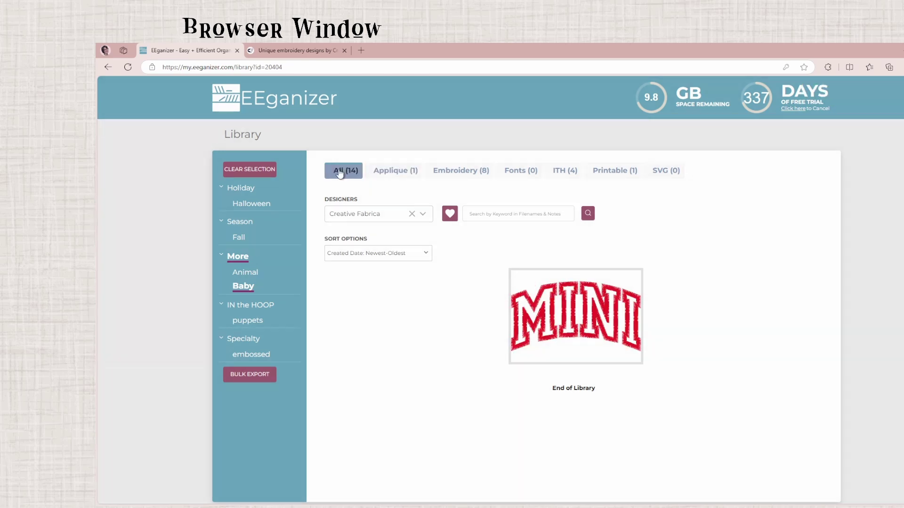
click(412, 215)
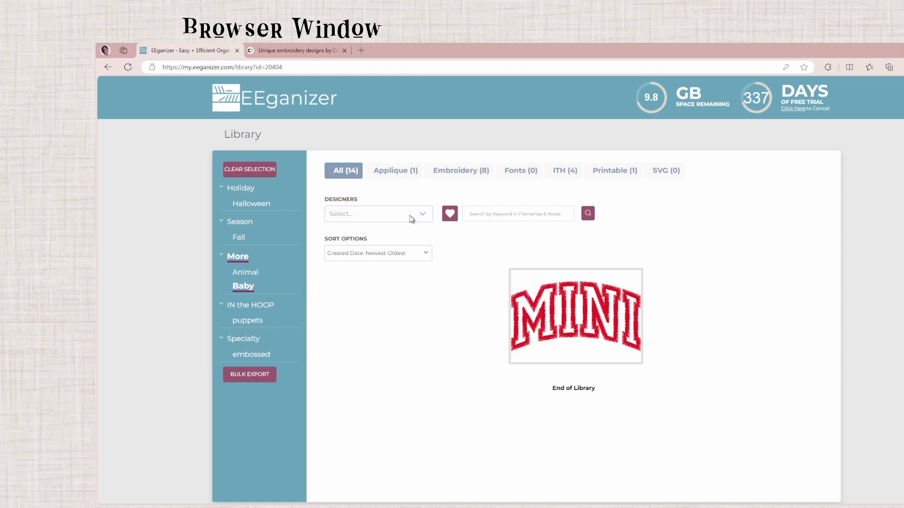
click(250, 170)
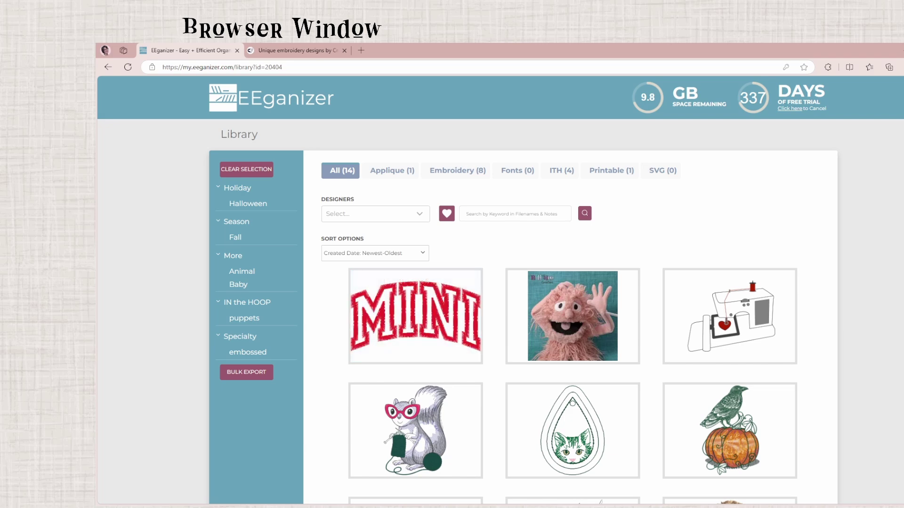
- Start a folder upload and choose the Halloween-Bat-105913469 folder
click(852, 150)
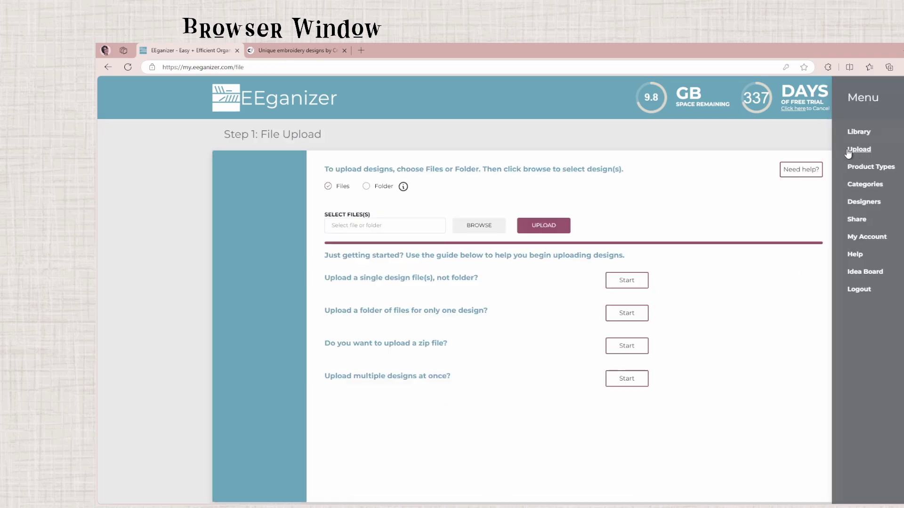
click(627, 313)
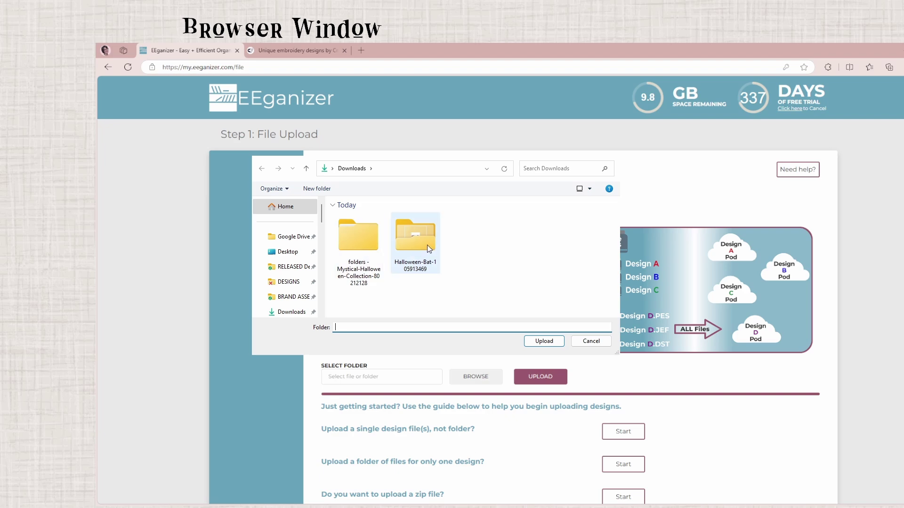
click(413, 247)
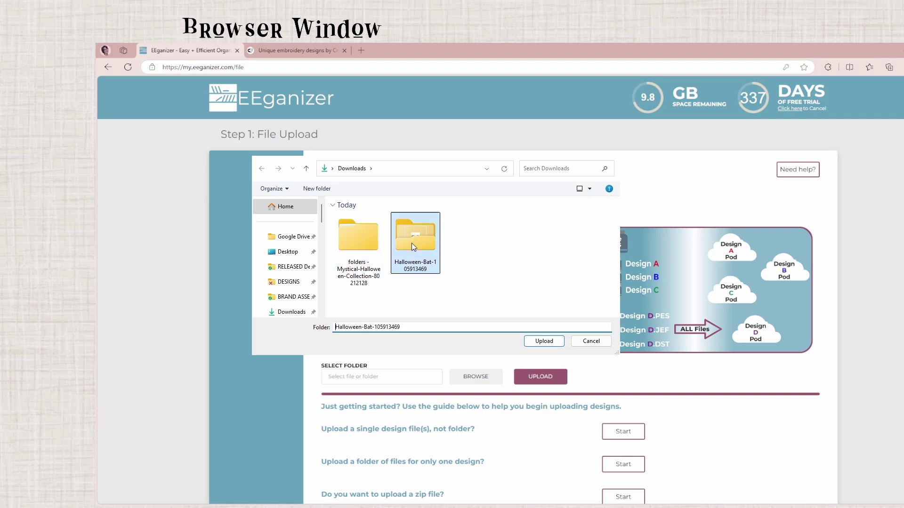
click(544, 341)
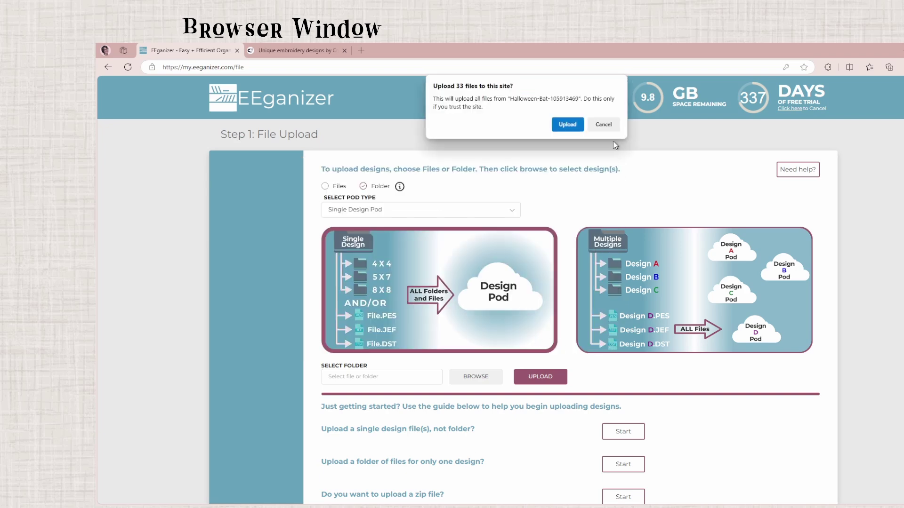
- Allow the browser to send the 33 files and upload them as one pod
click(567, 125)
scroll(677, 390, down, 2)
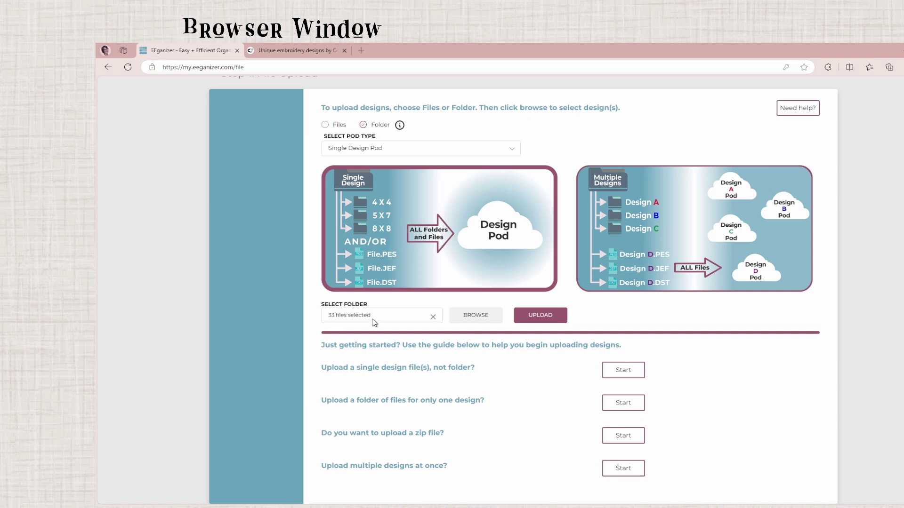
click(541, 315)
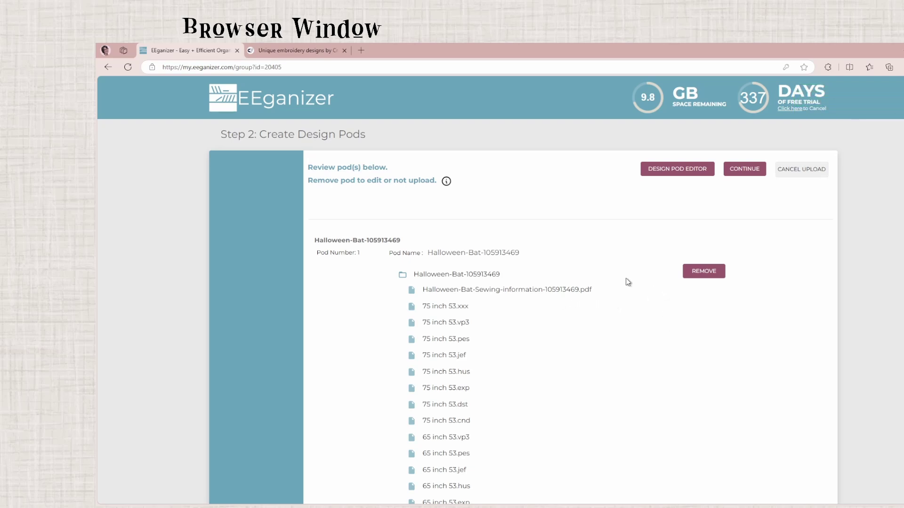
scroll(620, 315, down, 7)
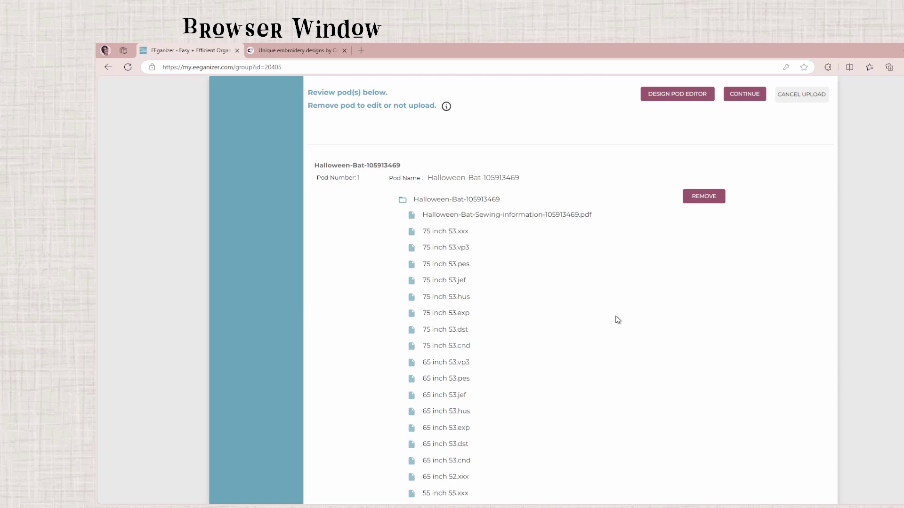
scroll(634, 346, up, 7)
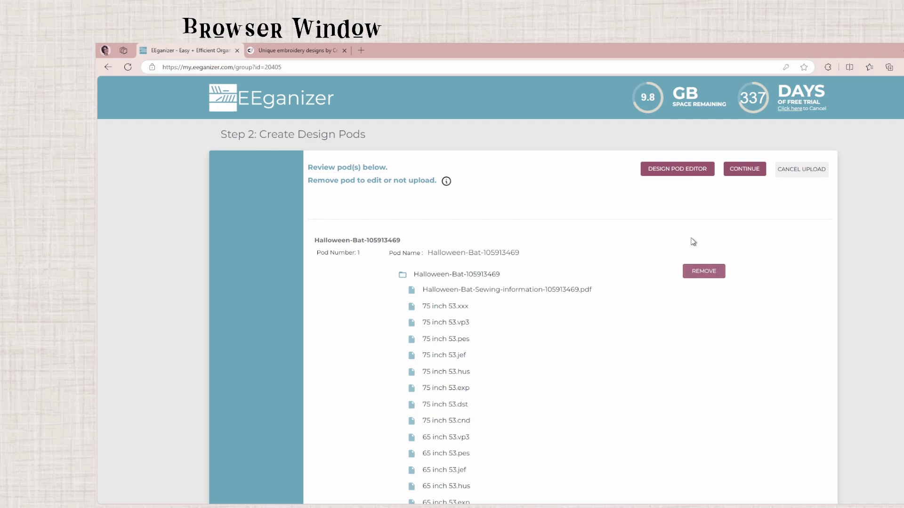
- Add Embroidery as the product type tag and Creative Fabrica as the designer tag
click(734, 172)
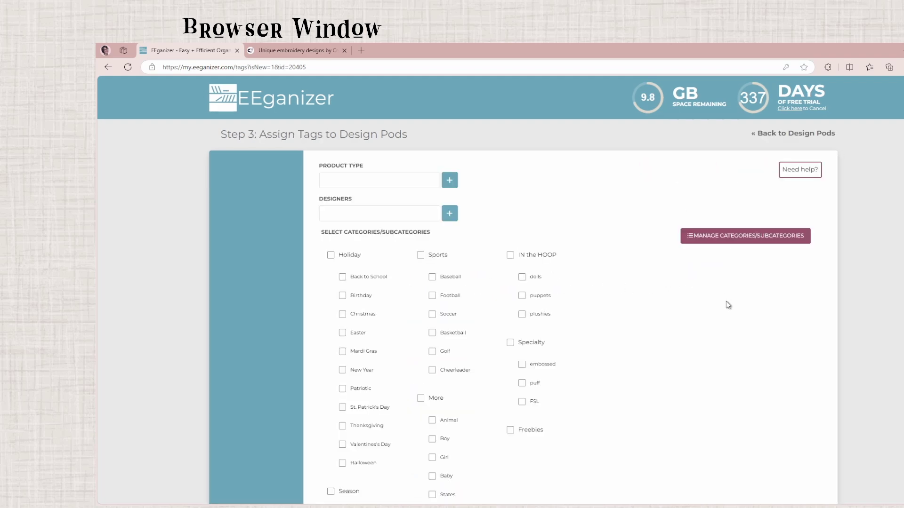
click(384, 179)
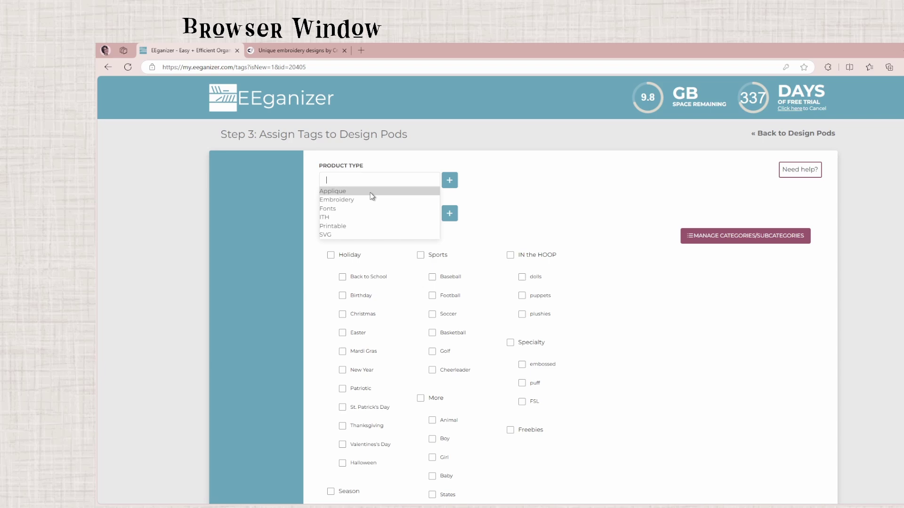
click(377, 201)
click(450, 180)
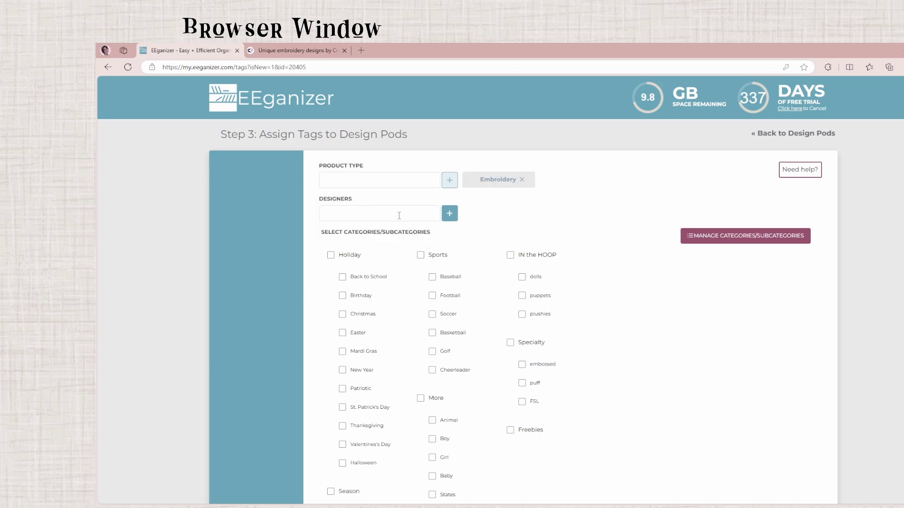
click(372, 215)
click(423, 232)
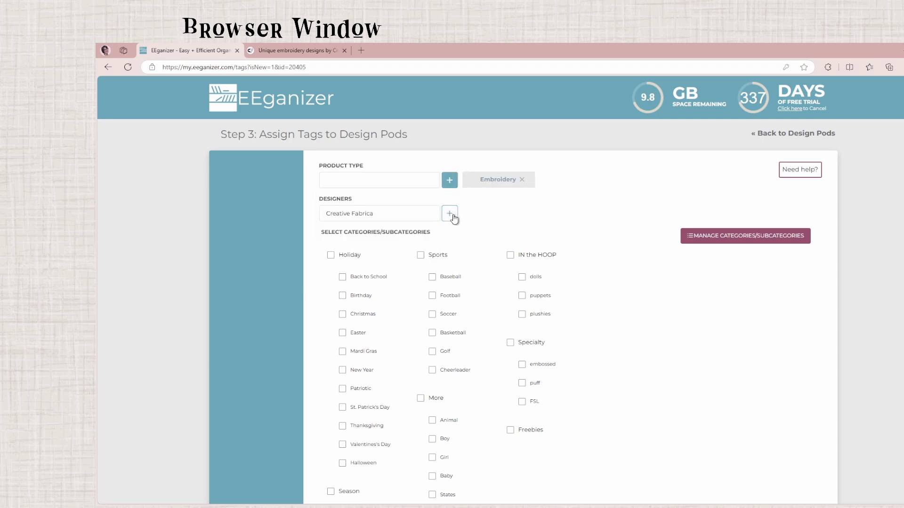
click(449, 214)
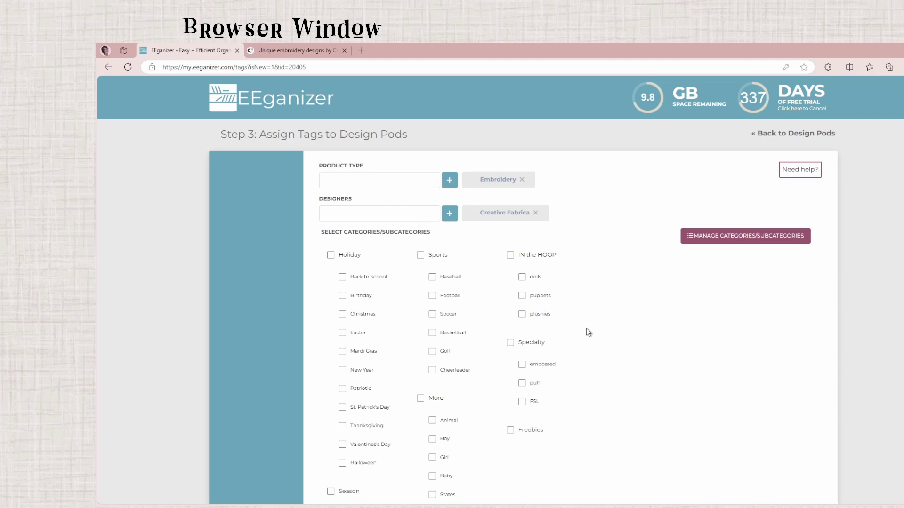
- Tick the Halloween and Animal subcategories and apply the tags to the bat pod
click(342, 464)
scroll(630, 393, down, 3)
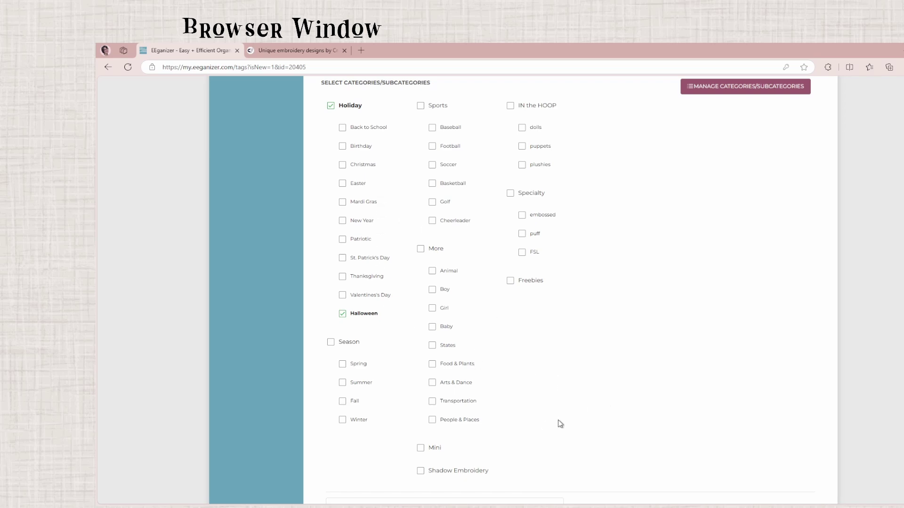
scroll(550, 408, up, 2)
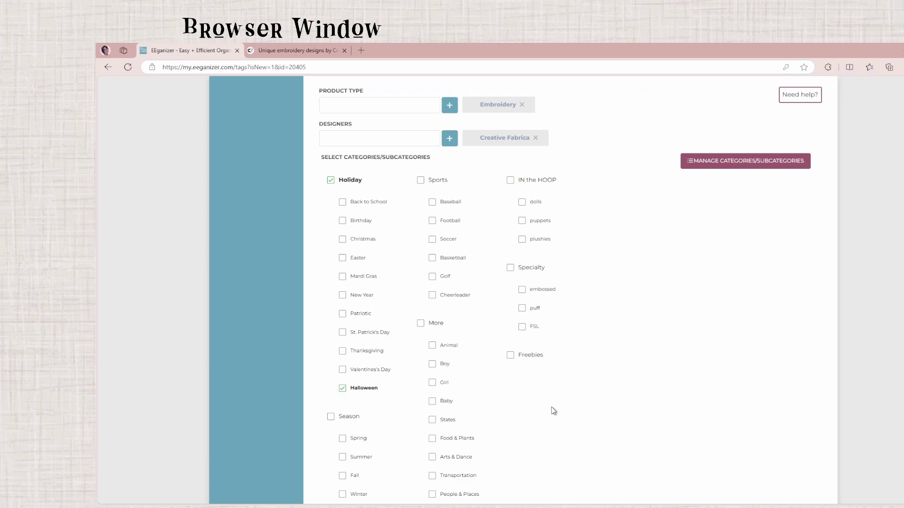
scroll(552, 408, down, 2)
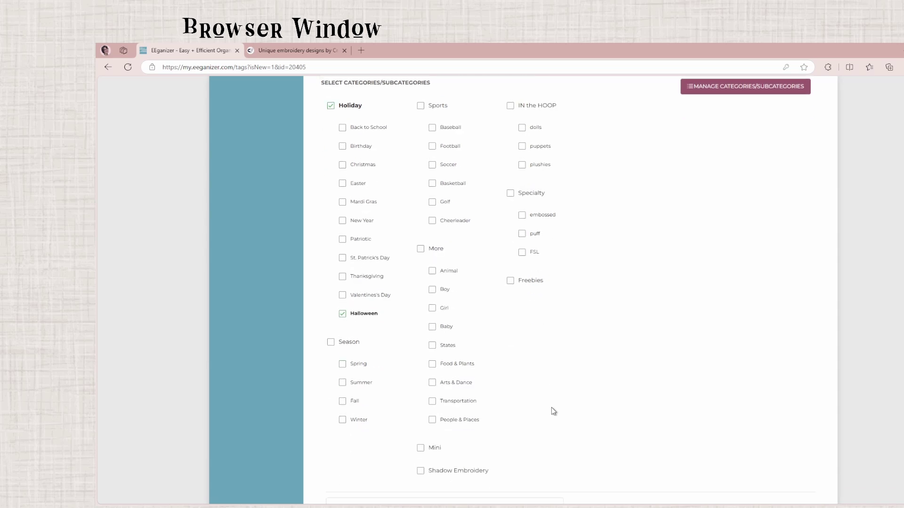
click(433, 273)
scroll(612, 403, up, 2)
scroll(656, 414, down, 4)
click(802, 488)
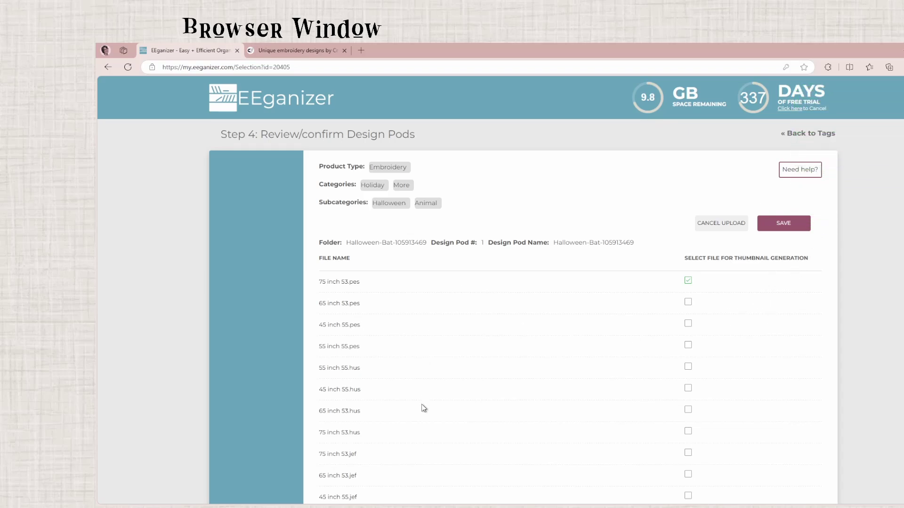
- Save the Halloween-Bat pod, inspect its Design Pod Details, and return to Upload
click(783, 224)
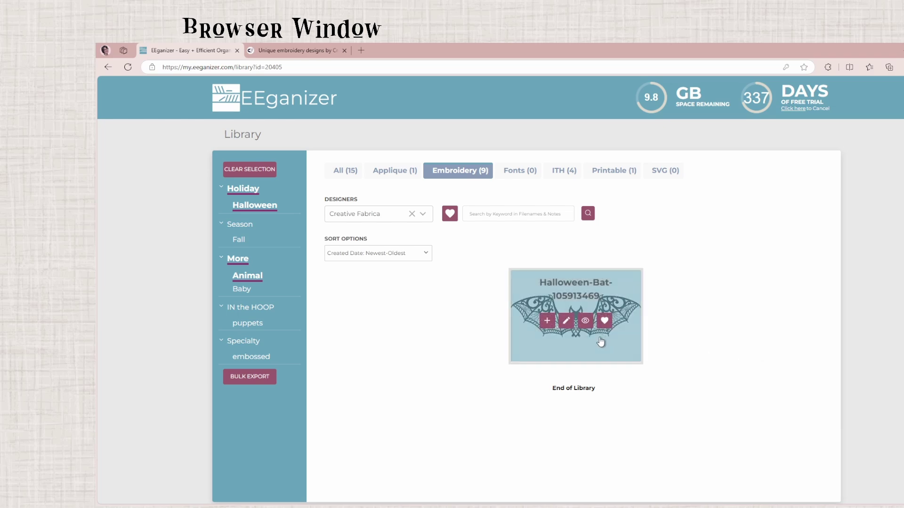
click(587, 321)
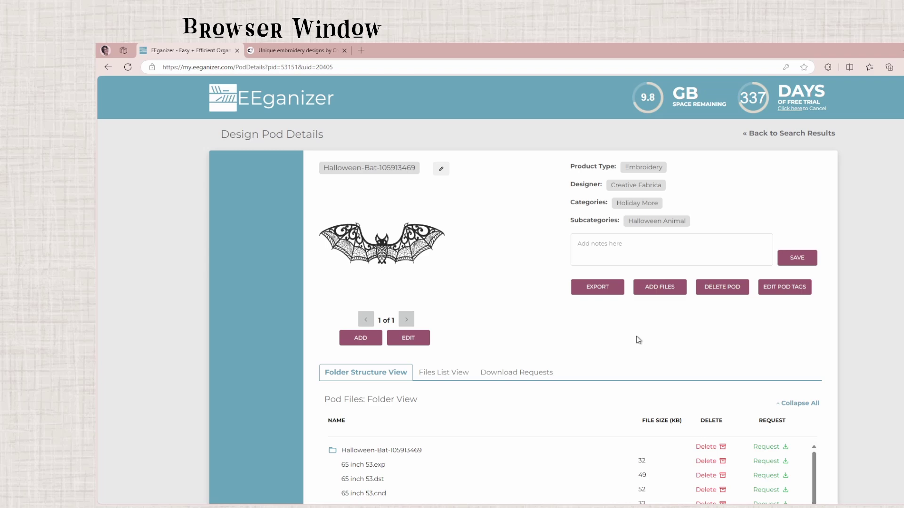
scroll(610, 343, down, 4)
scroll(602, 347, down, 2)
scroll(603, 347, up, 5)
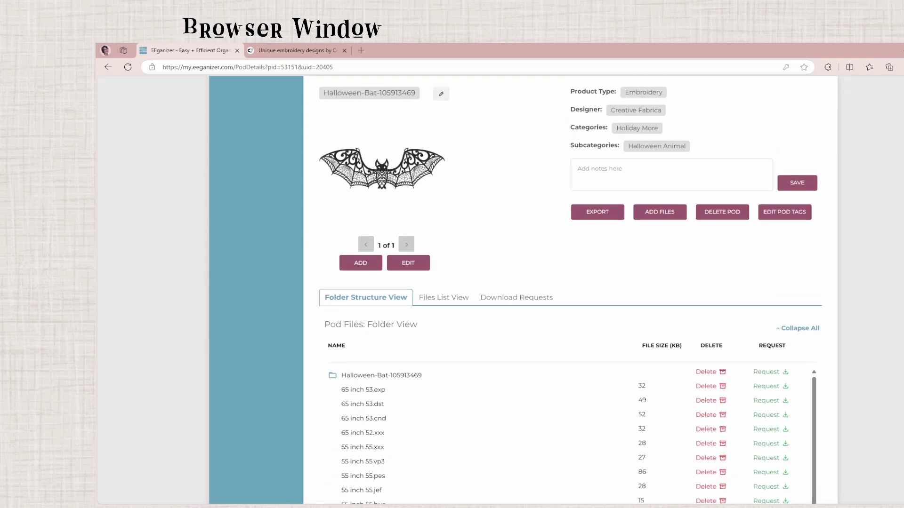
click(859, 150)
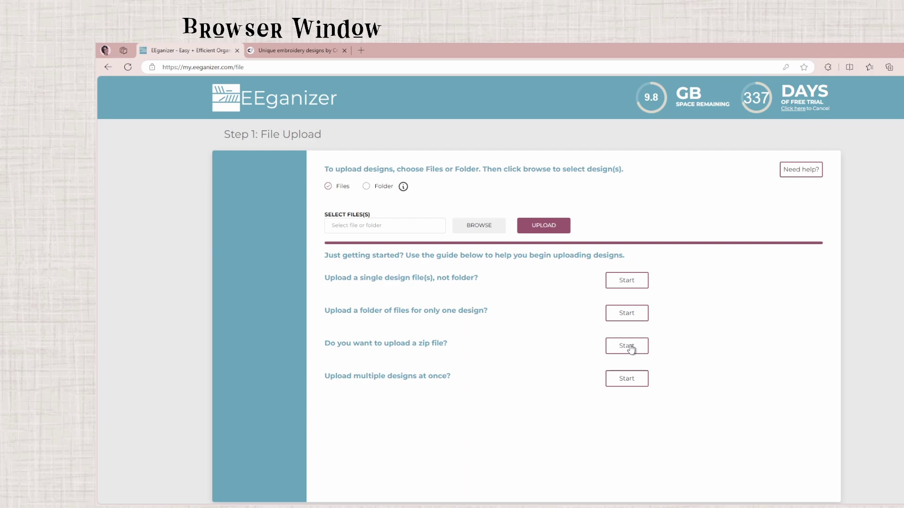
- Upload Anime-Eyes-105213375.zip from Downloads as a new design pod and continue to tagging
click(627, 346)
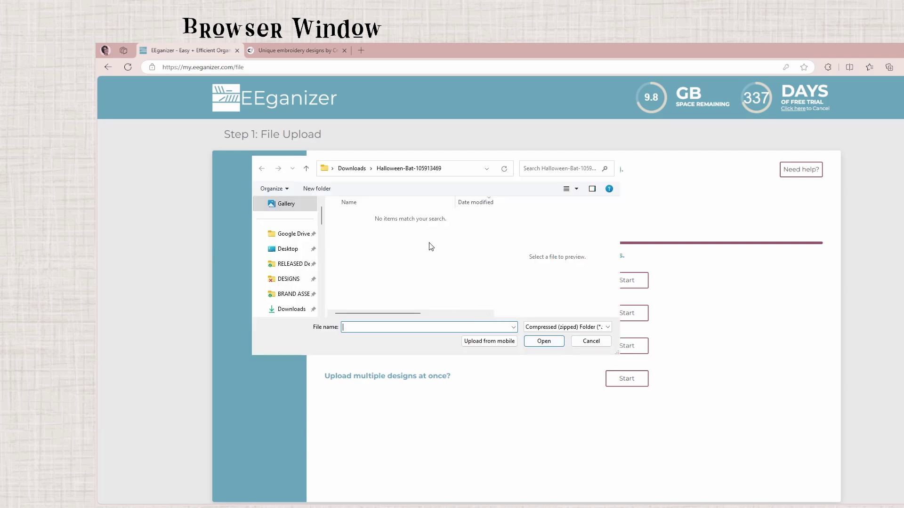
click(352, 169)
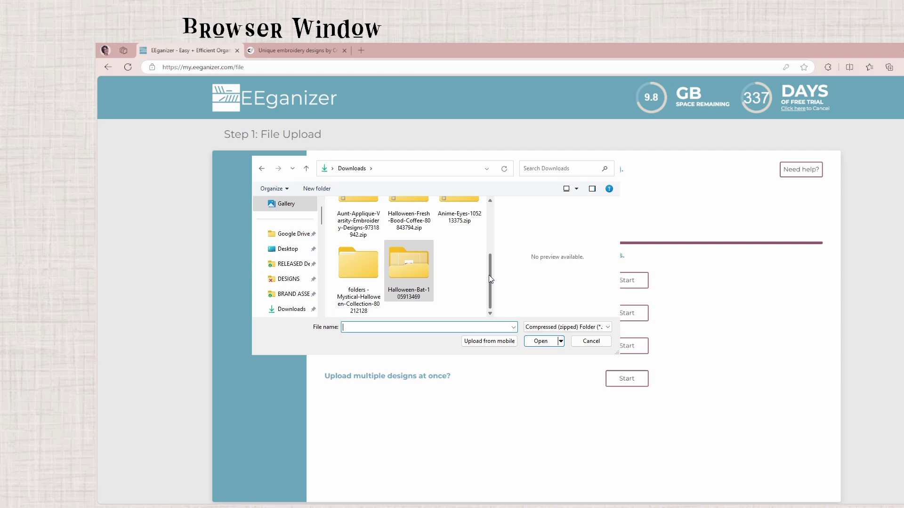
scroll(489, 275, up, 2)
click(458, 241)
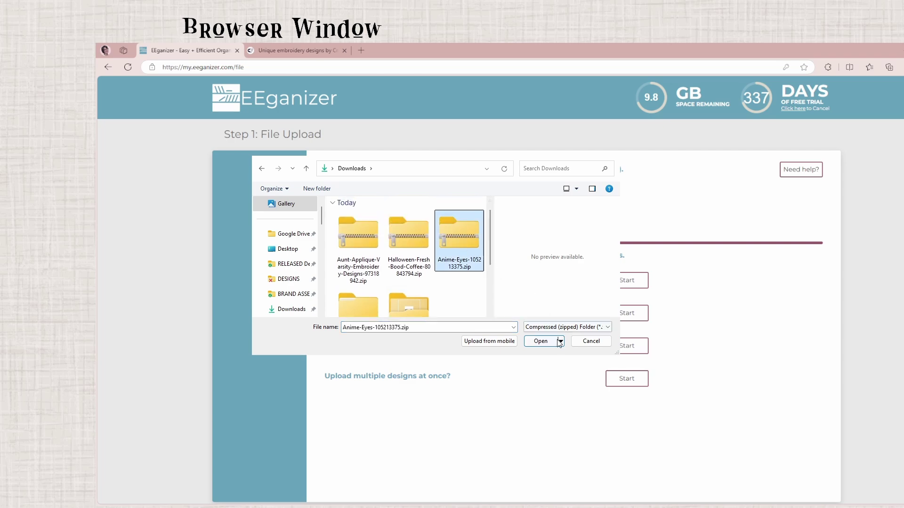
click(540, 341)
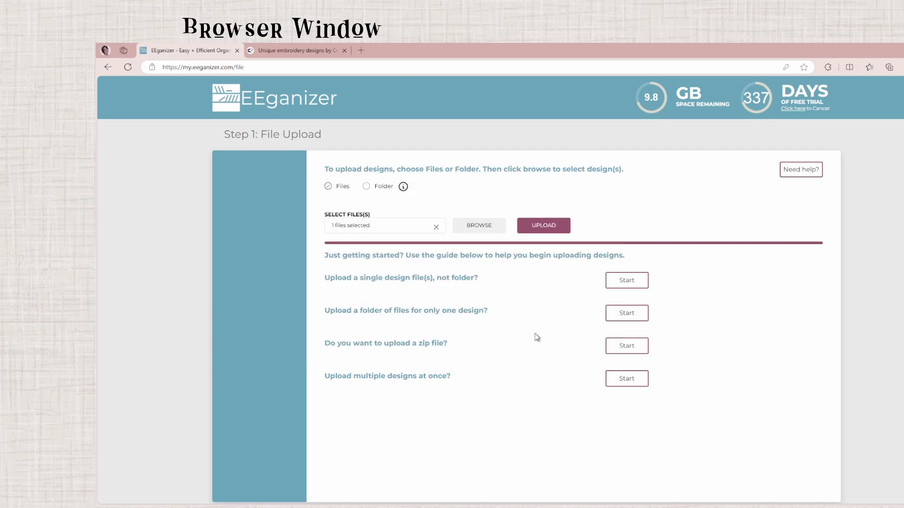
click(543, 226)
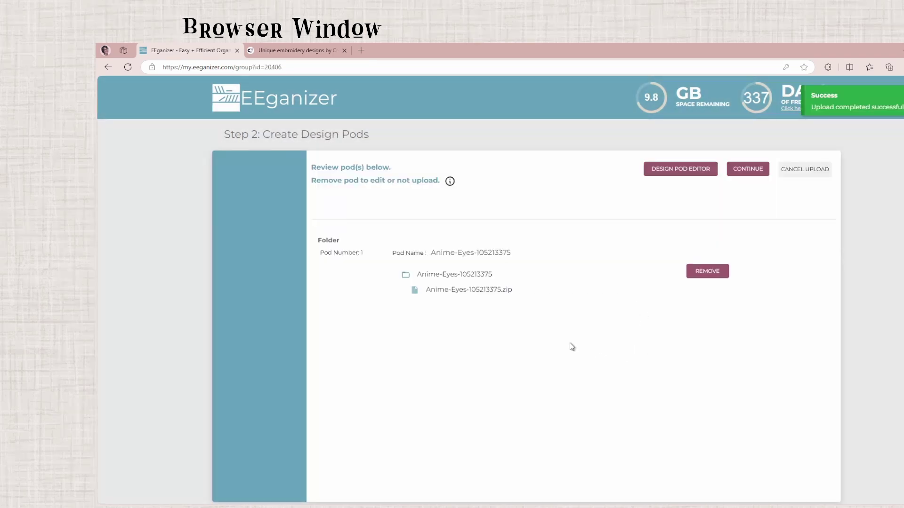
click(753, 169)
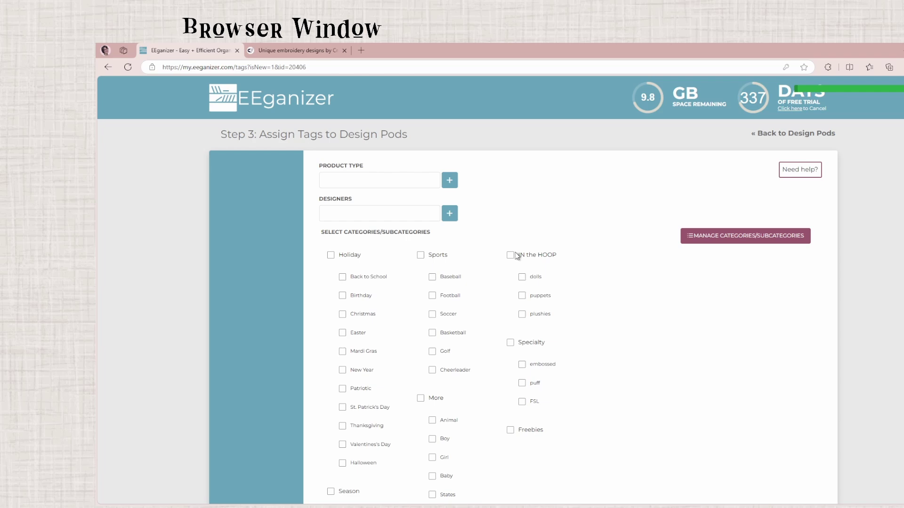
- Pick Embroidery and Creative Fabrica, check Halloween and Girl, and attempt to apply the tags
click(381, 180)
click(349, 197)
click(348, 217)
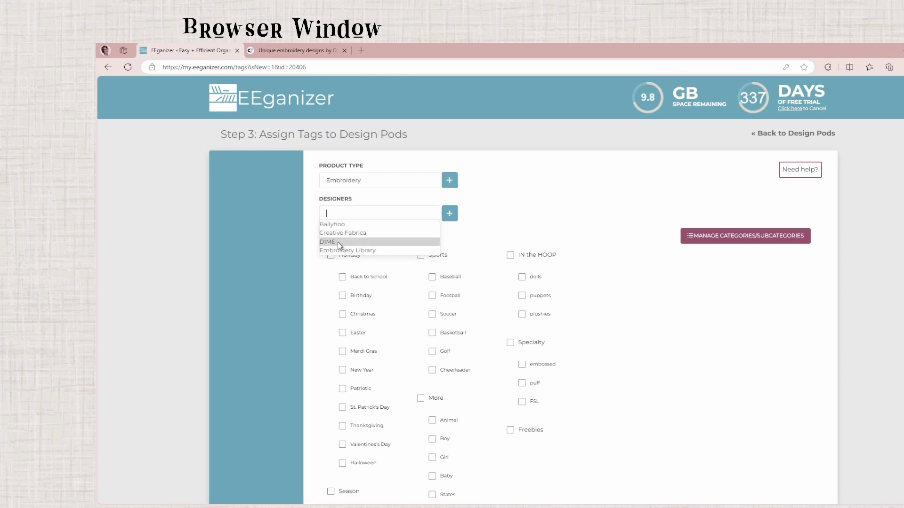
click(339, 232)
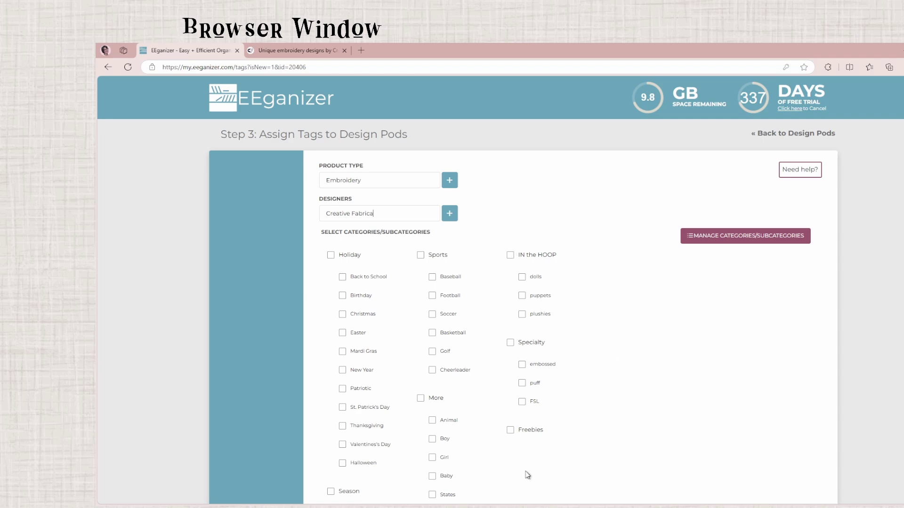
click(342, 464)
scroll(514, 483, down, 2)
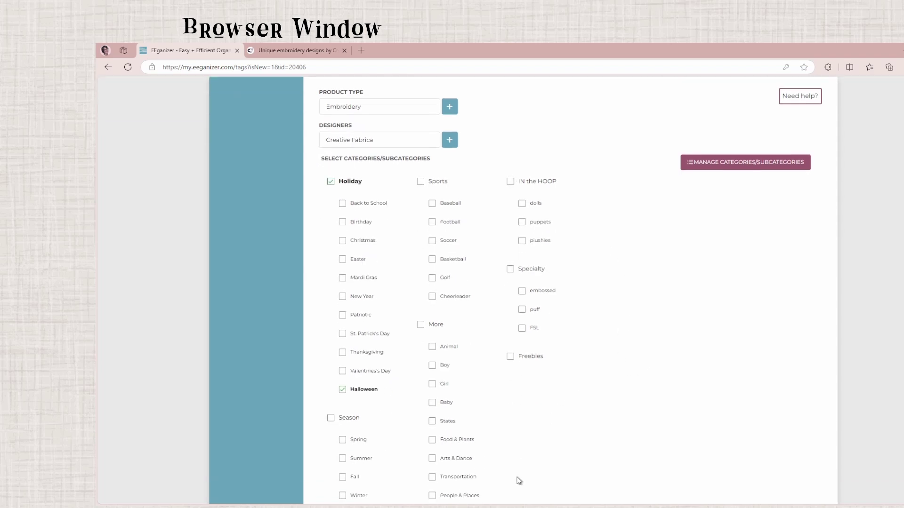
click(432, 384)
scroll(612, 398, down, 3)
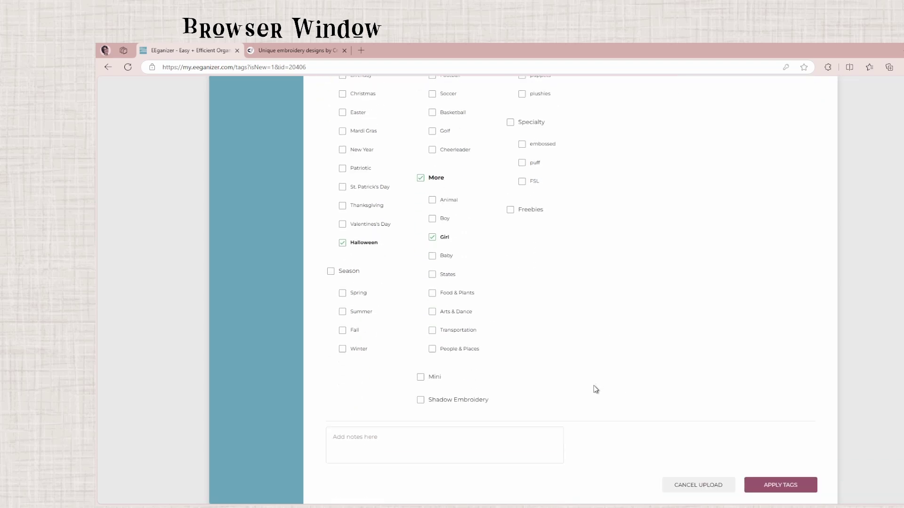
scroll(595, 389, up, 3)
scroll(612, 391, down, 2)
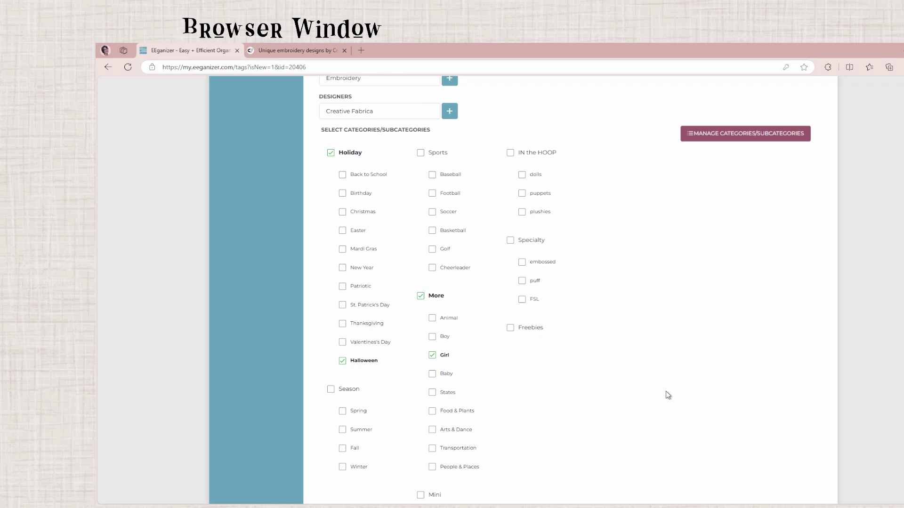
scroll(650, 346, down, 1)
scroll(668, 358, up, 3)
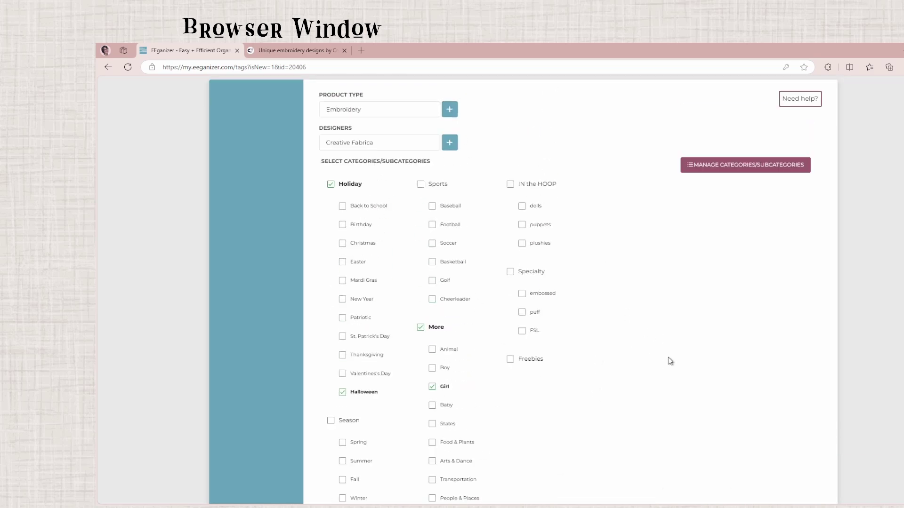
scroll(697, 379, down, 2)
scroll(753, 424, up, 2)
scroll(785, 448, down, 3)
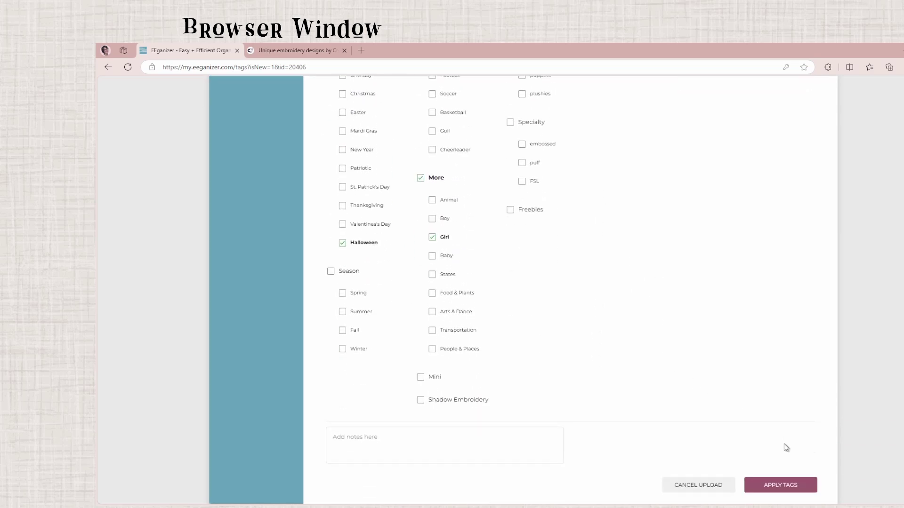
click(790, 491)
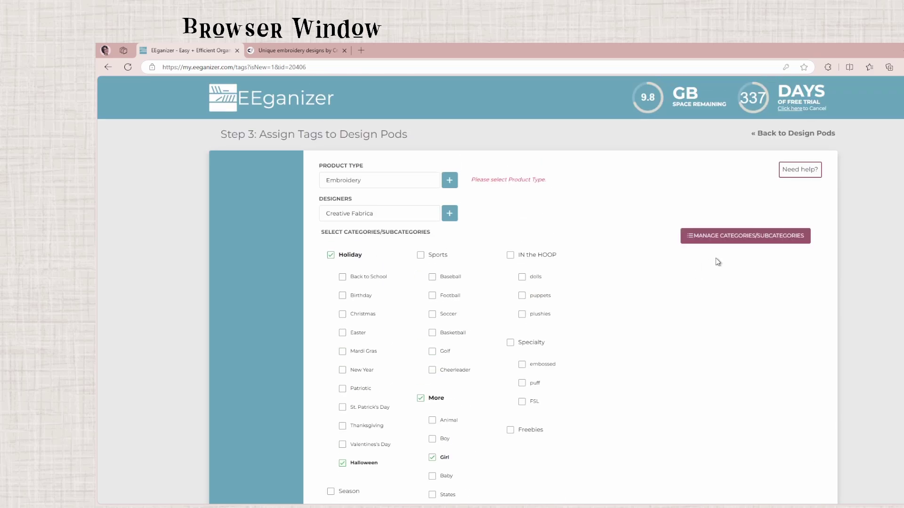
- Add Embroidery and Creative Fabrica as tags with the + buttons and apply the tags
scroll(645, 359, down, 5)
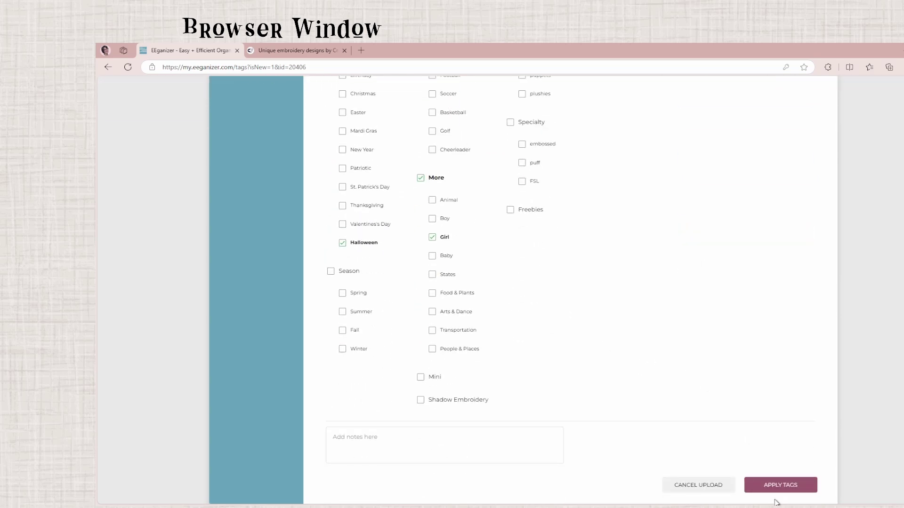
scroll(570, 351, up, 5)
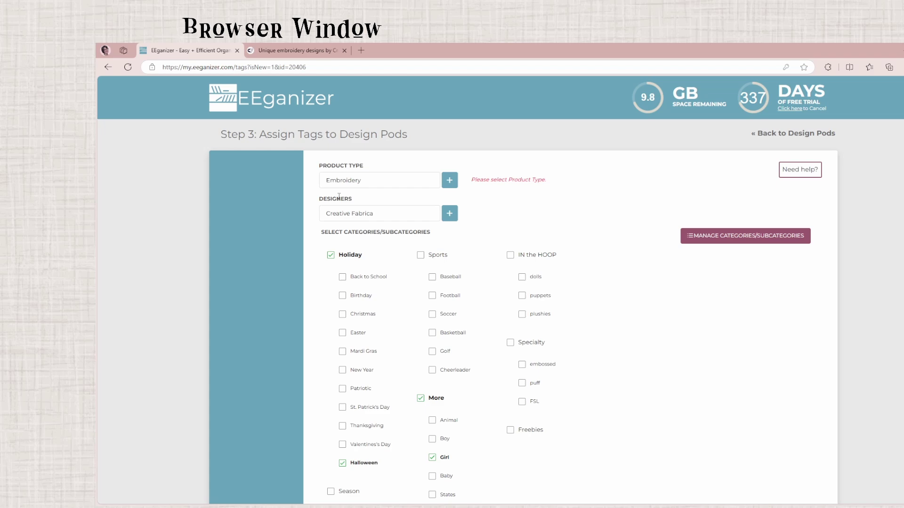
click(450, 182)
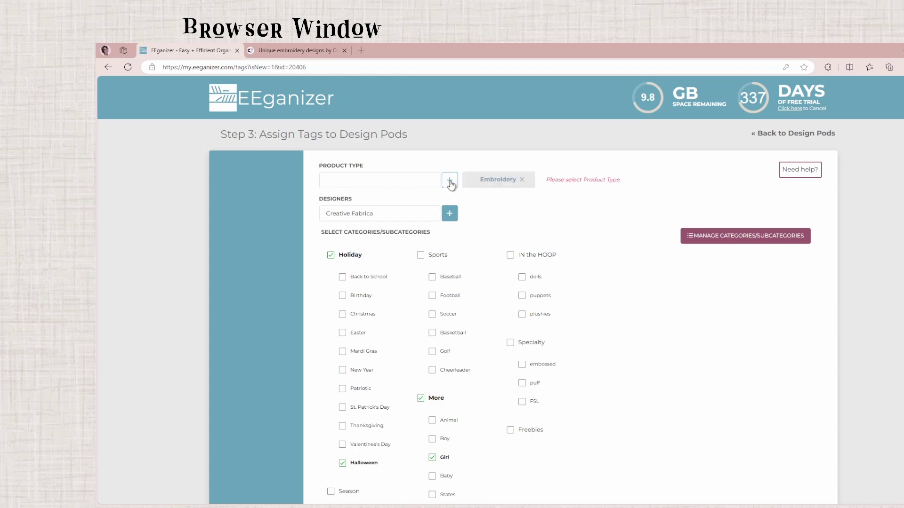
click(450, 215)
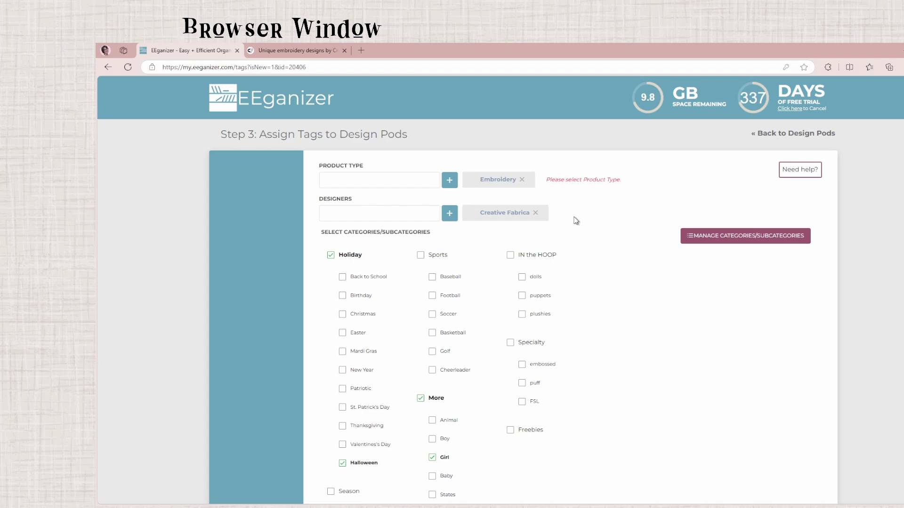
click(350, 214)
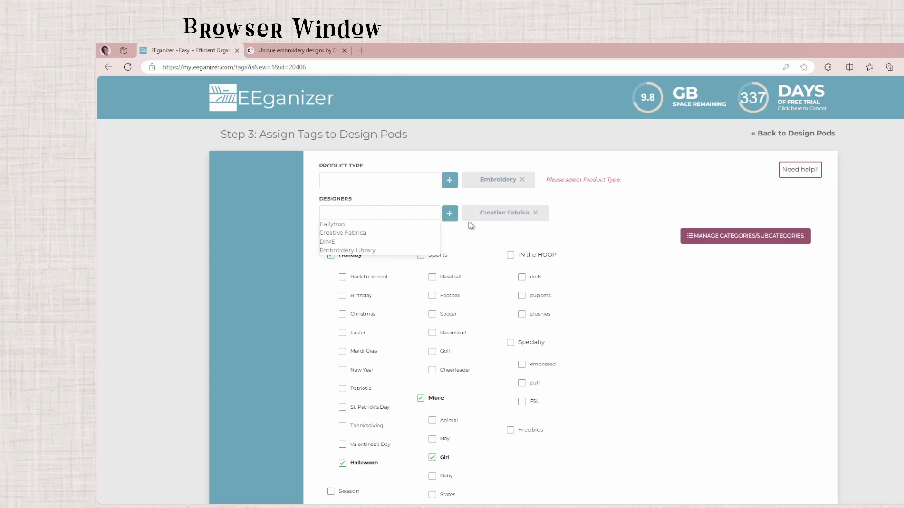
scroll(817, 394, down, 5)
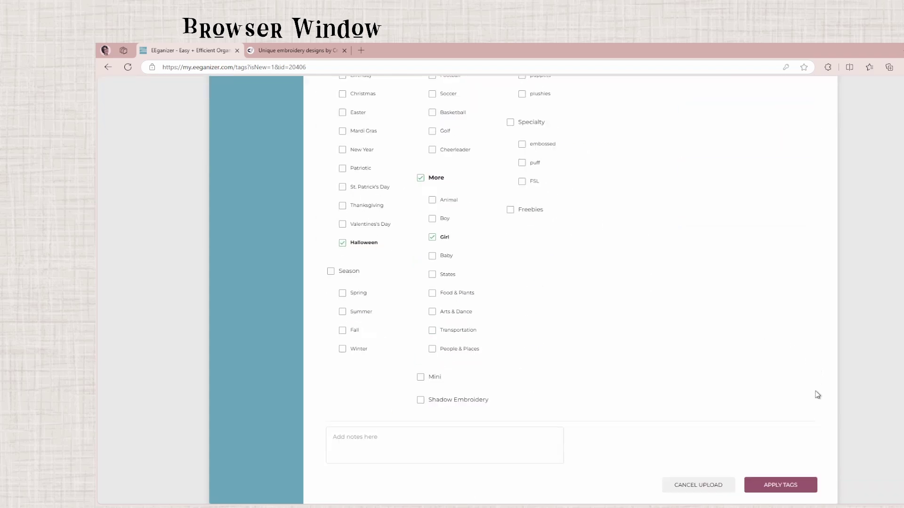
click(782, 485)
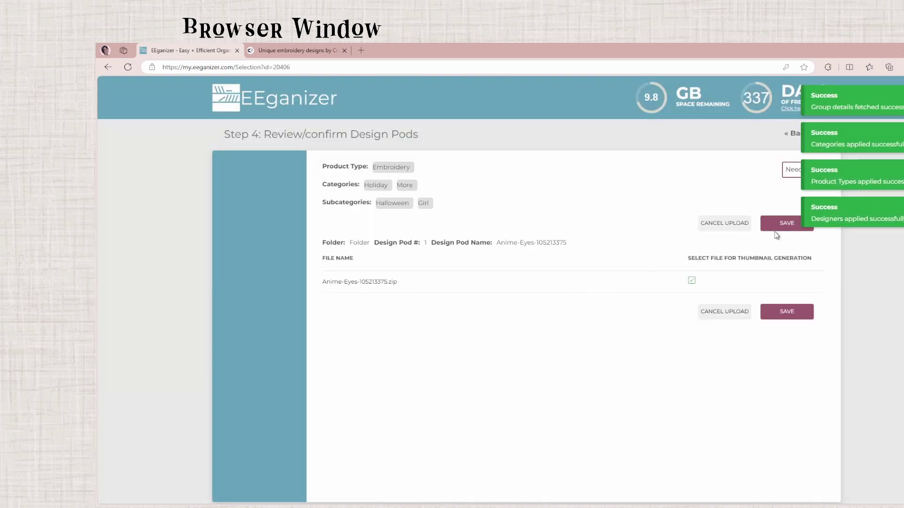
- Save the Anime-Eyes pod, dismiss the processing notice, and reset the library to All with filters cleared
click(777, 228)
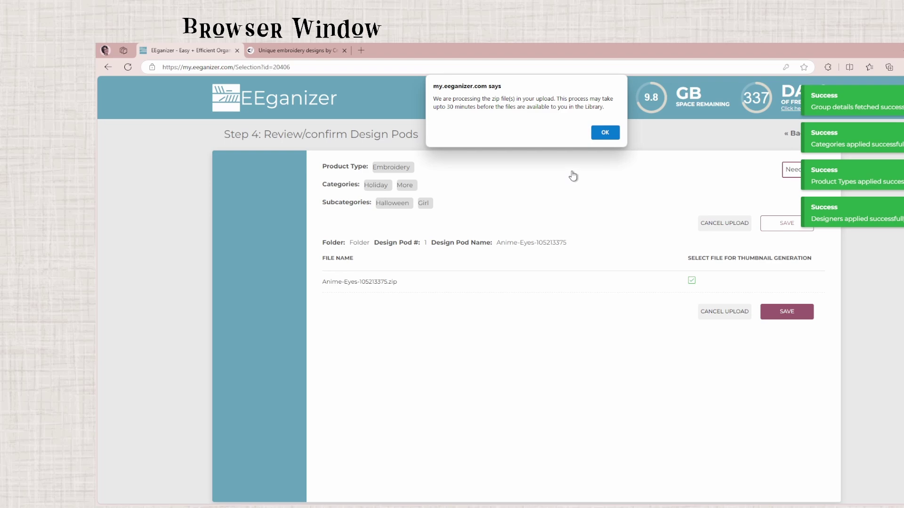
click(605, 133)
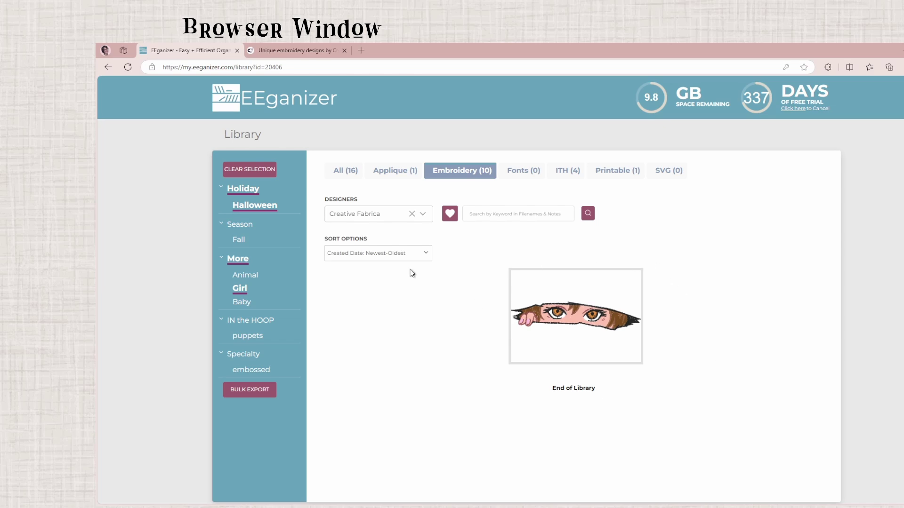
click(347, 172)
click(413, 215)
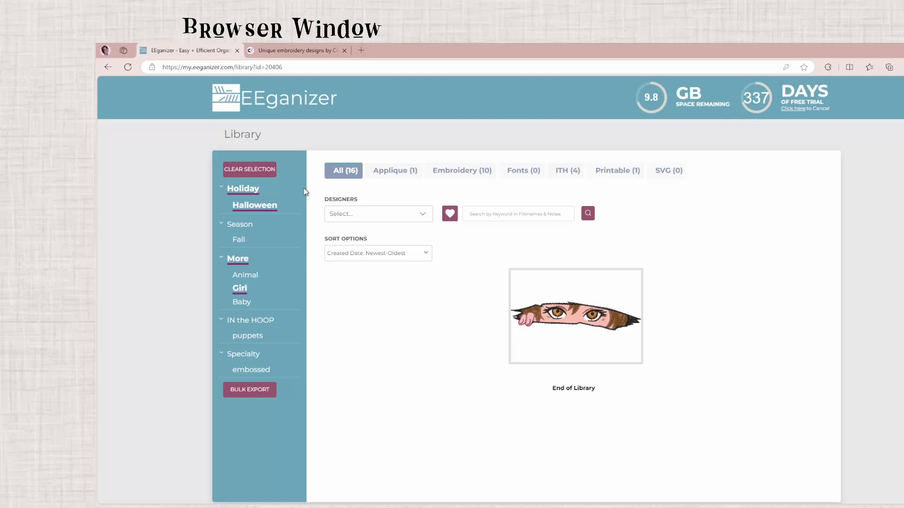
click(249, 169)
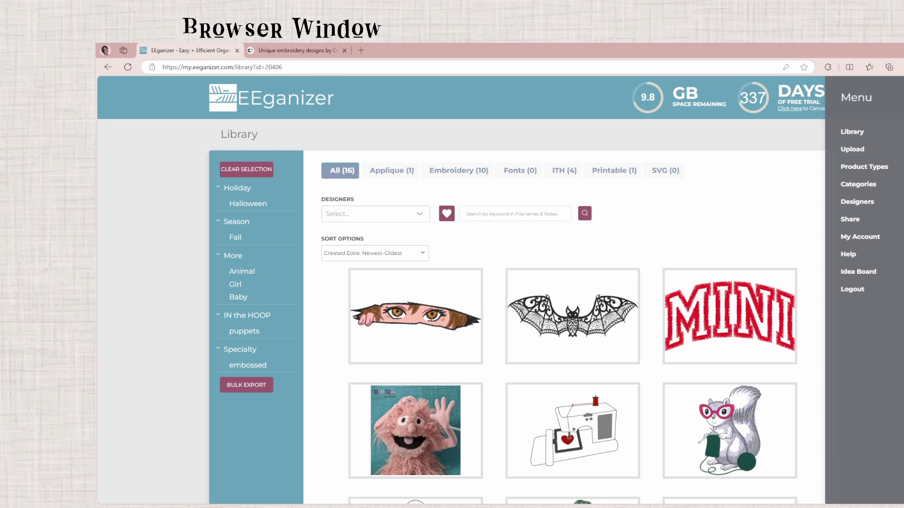
- Select the Mystical-Halloween-Collection folder's 48 files for upload as multiple design pods
click(859, 150)
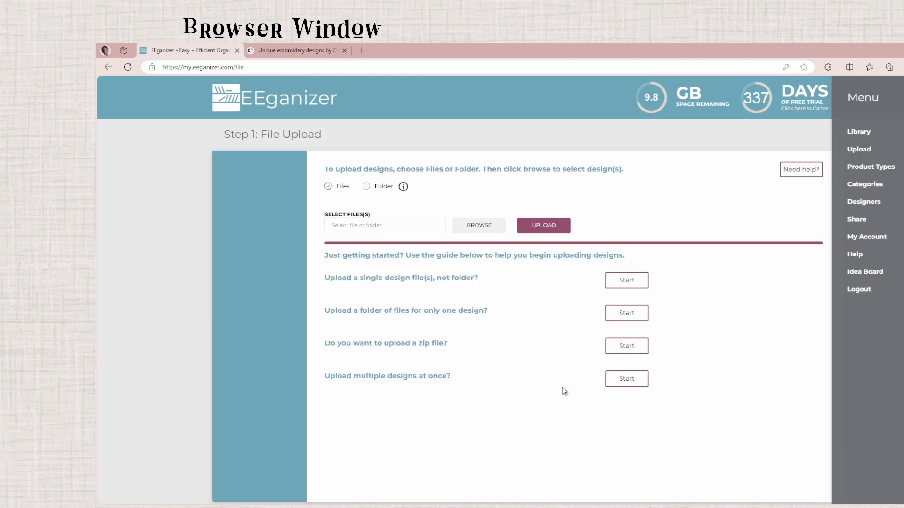
click(636, 380)
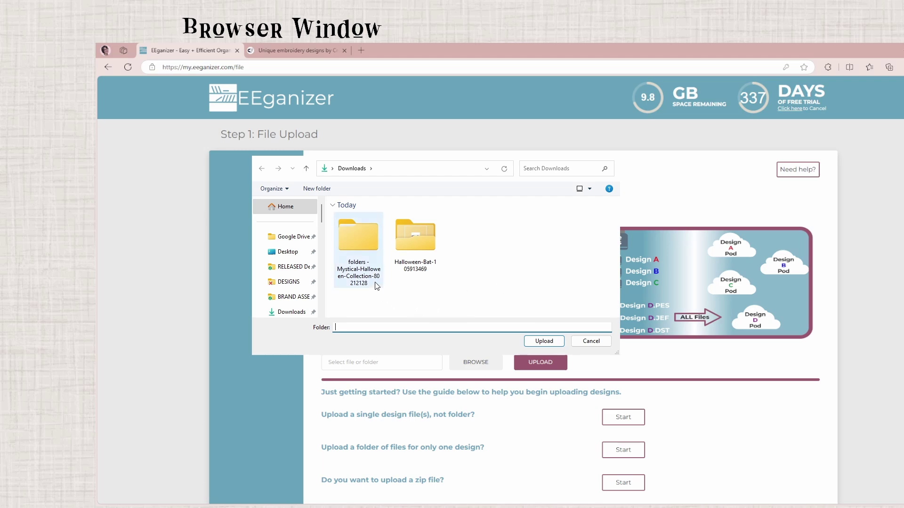
click(352, 246)
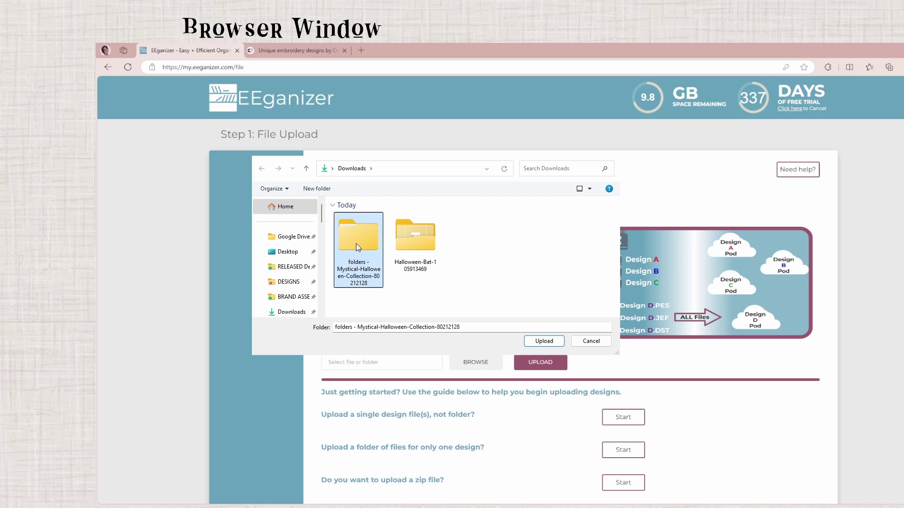
click(544, 342)
click(570, 126)
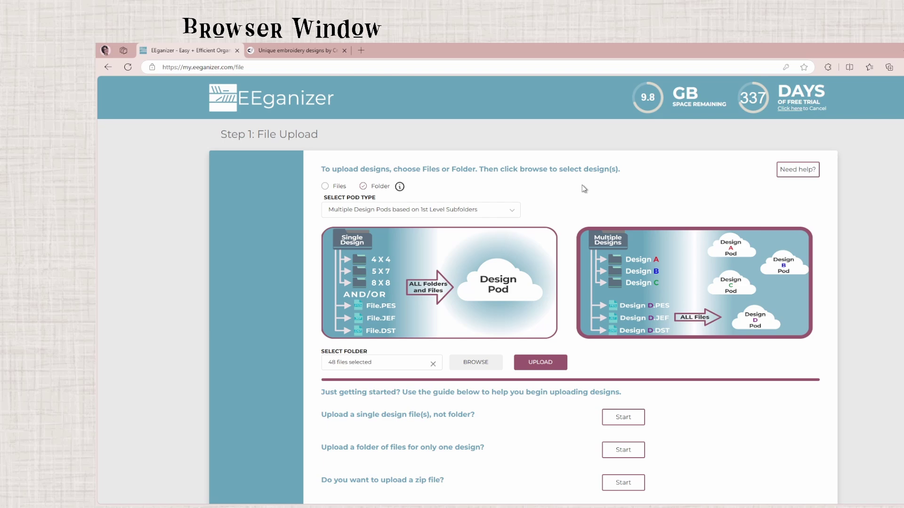
scroll(621, 329, down, 1)
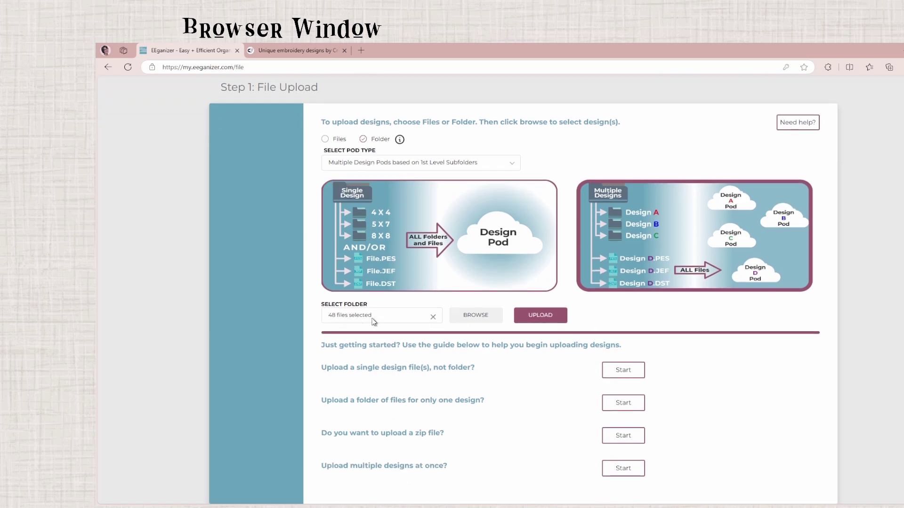
click(558, 316)
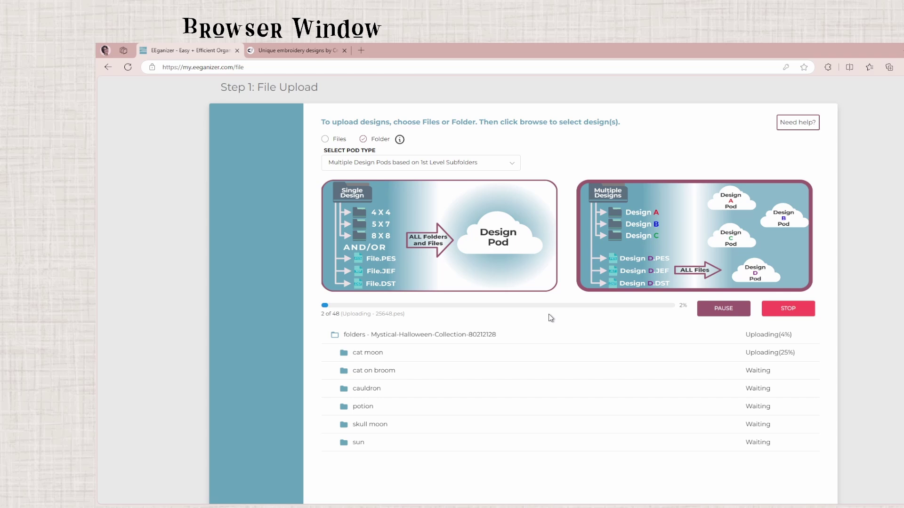
scroll(563, 347, down, 3)
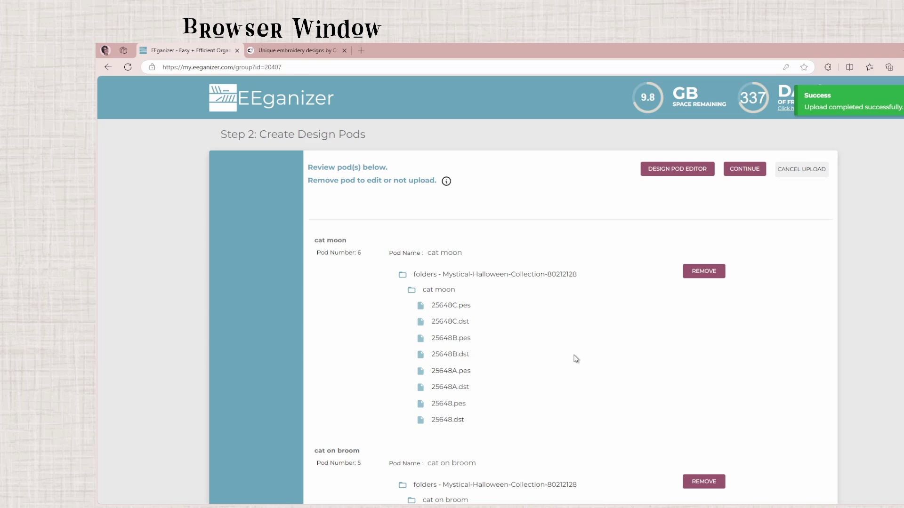
scroll(571, 355, down, 2)
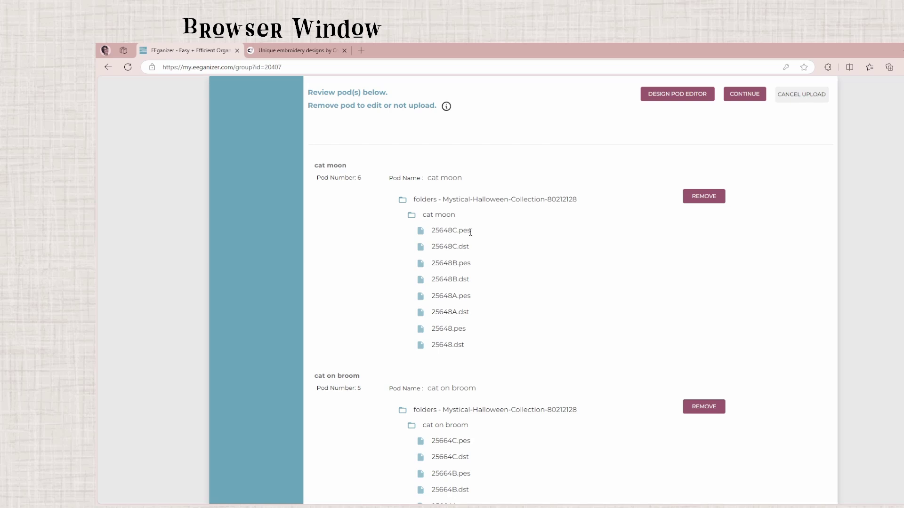
scroll(580, 306, down, 3)
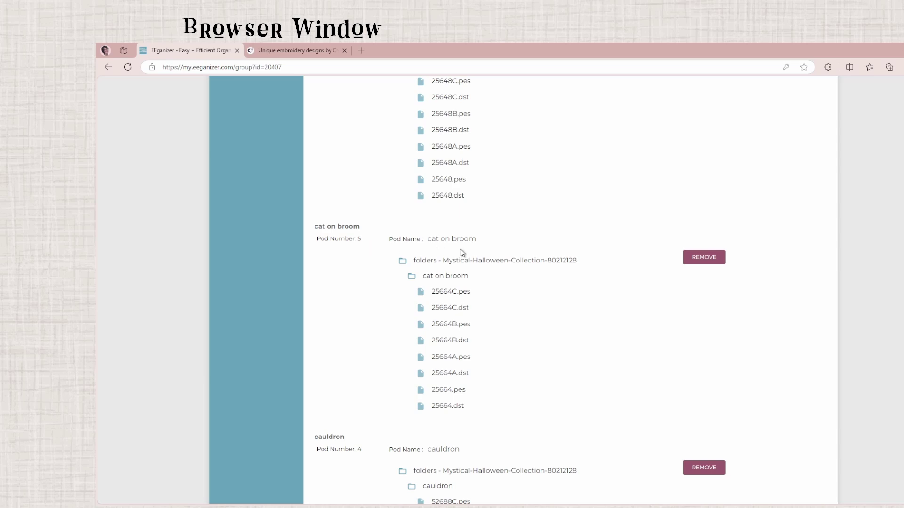
scroll(513, 294, down, 2)
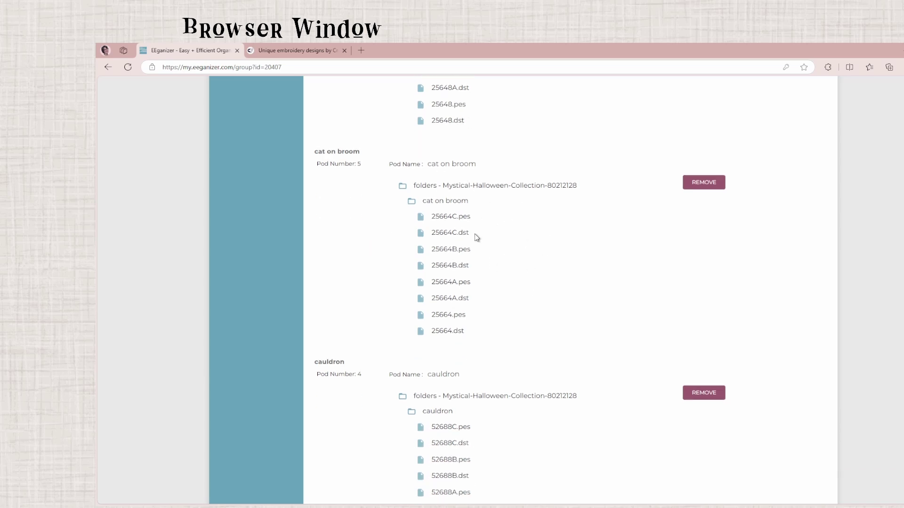
scroll(579, 305, down, 8)
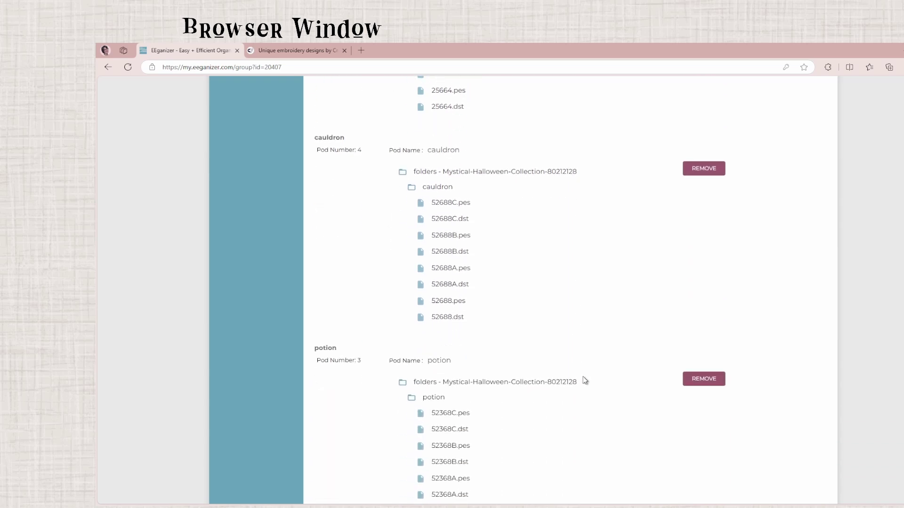
scroll(609, 417, up, 3)
scroll(626, 405, down, 5)
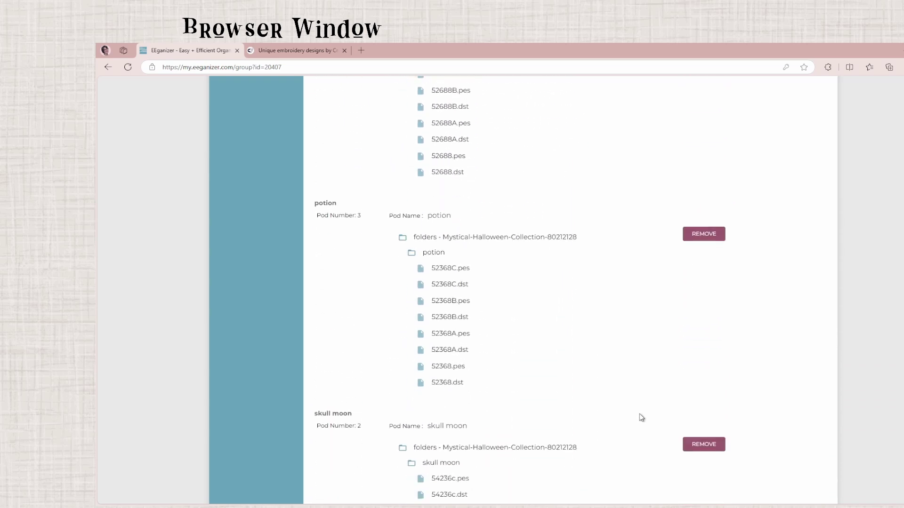
scroll(640, 418, up, 8)
scroll(772, 292, up, 7)
scroll(758, 169, down, 2)
scroll(755, 170, up, 2)
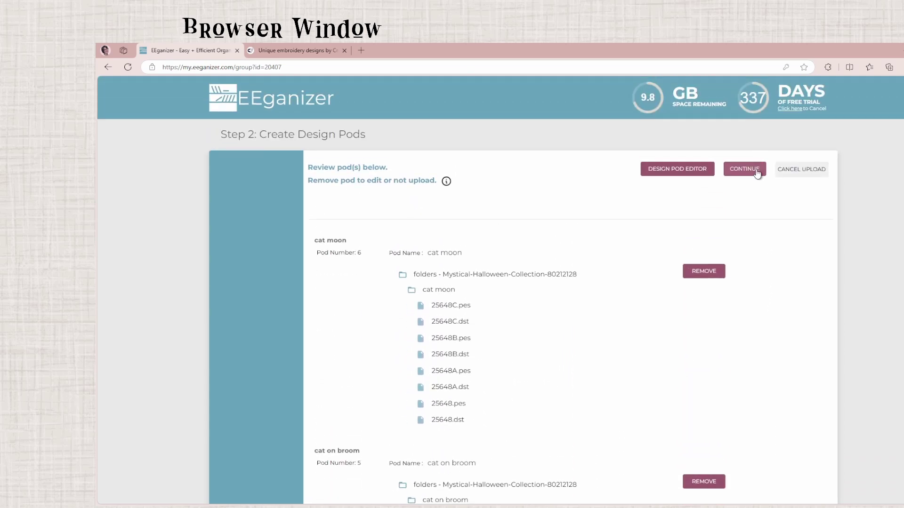
- Tag the Halloween pods Embroidery, Creative Fabrica and Holiday > Halloween, then apply the tags
click(746, 170)
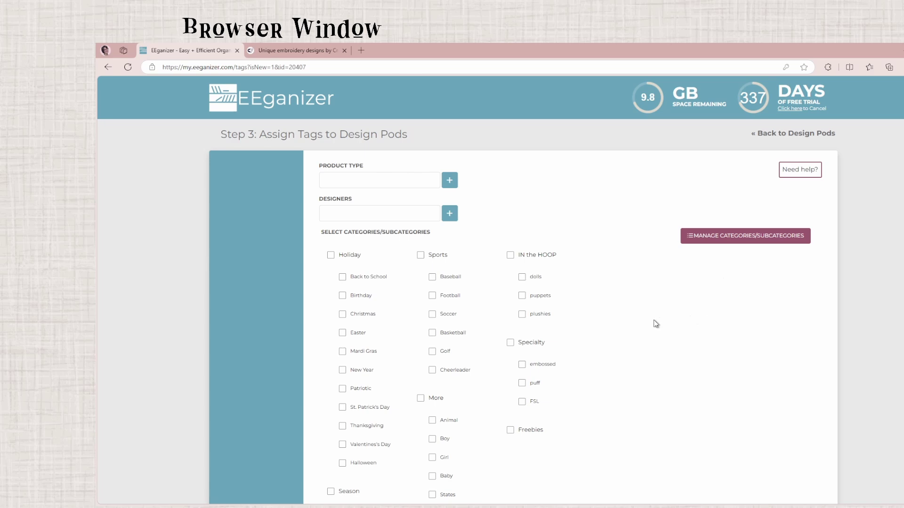
click(365, 179)
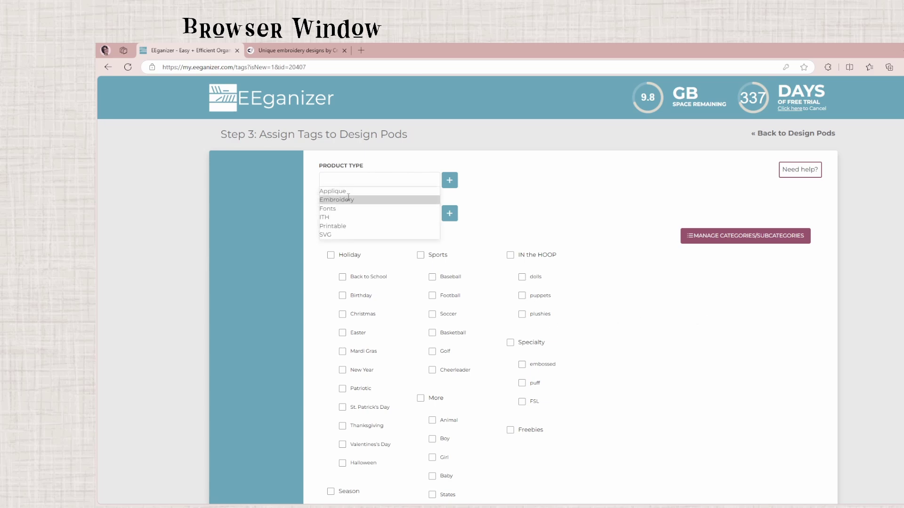
click(349, 198)
click(354, 216)
click(348, 234)
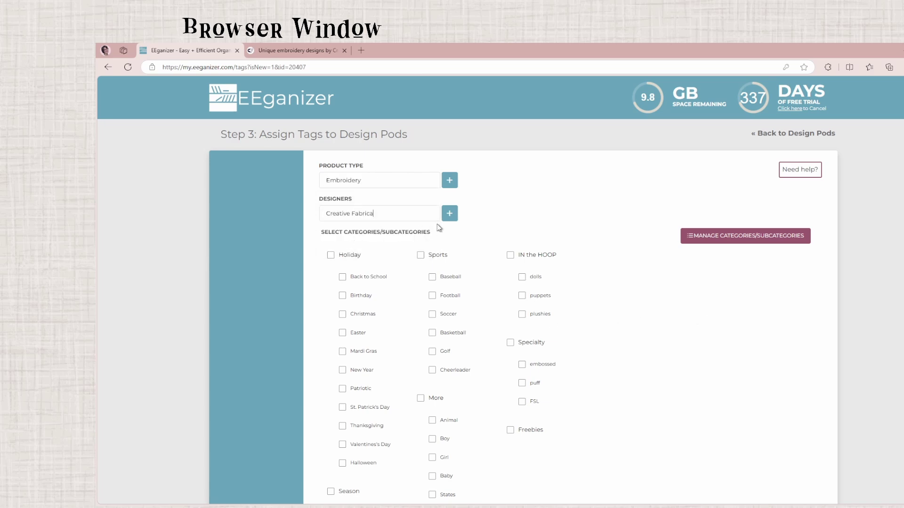
click(449, 213)
click(451, 183)
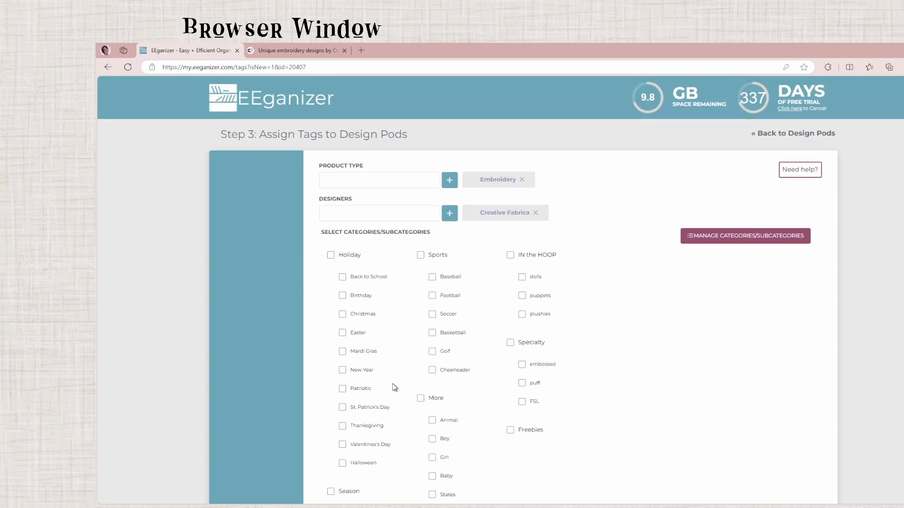
click(345, 466)
scroll(664, 376, down, 3)
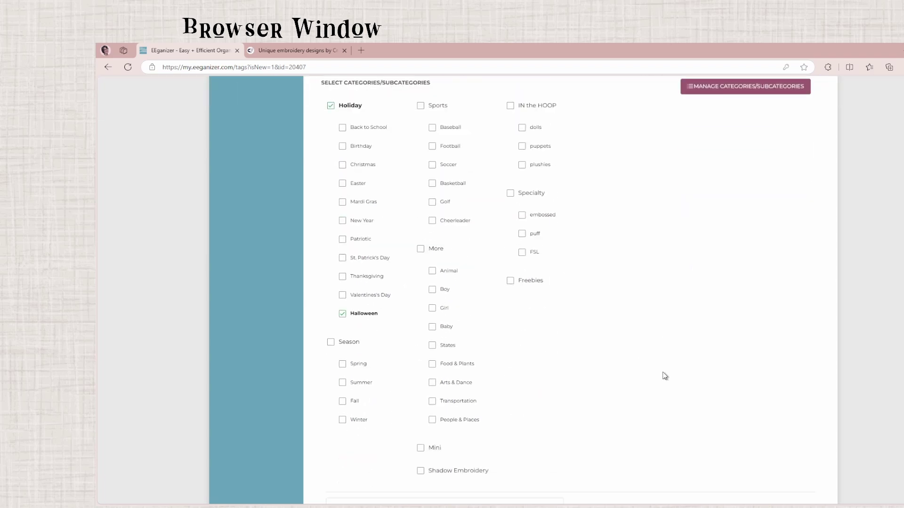
scroll(670, 422, down, 2)
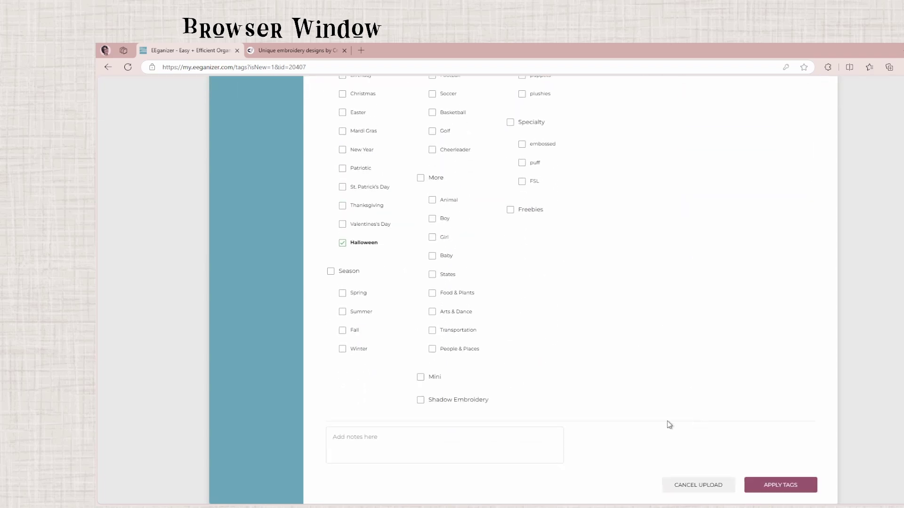
click(776, 485)
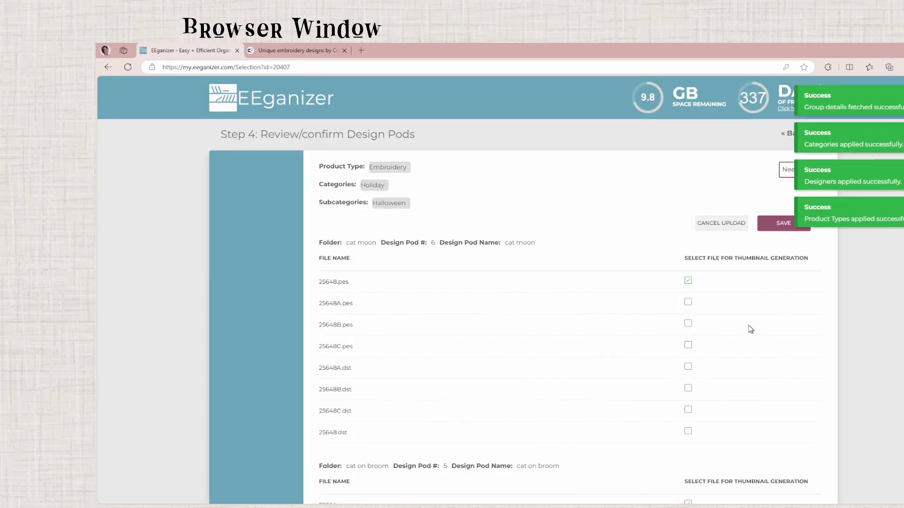
- Save the tagged Mystical Halloween pods to the library
click(781, 224)
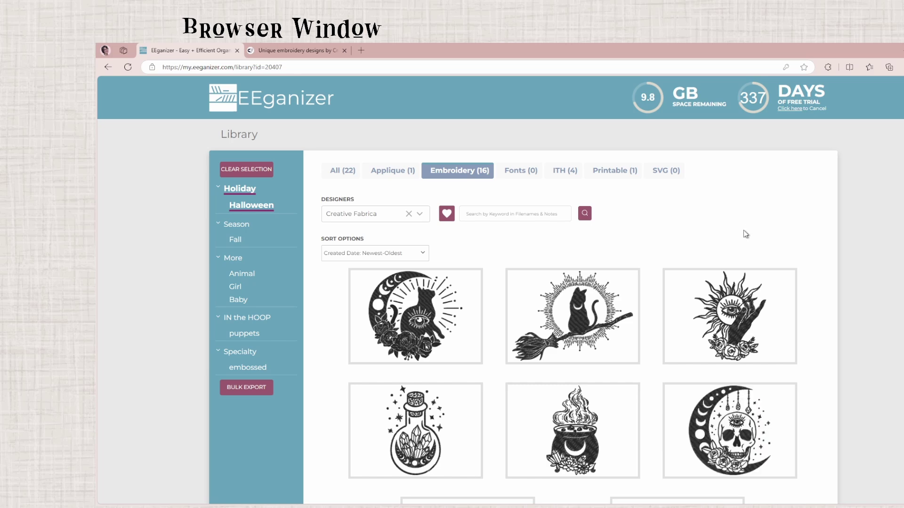
- Clear all library filters so the 22 designs list together, and scroll to the Yab Puppet tile
scroll(731, 235, down, 2)
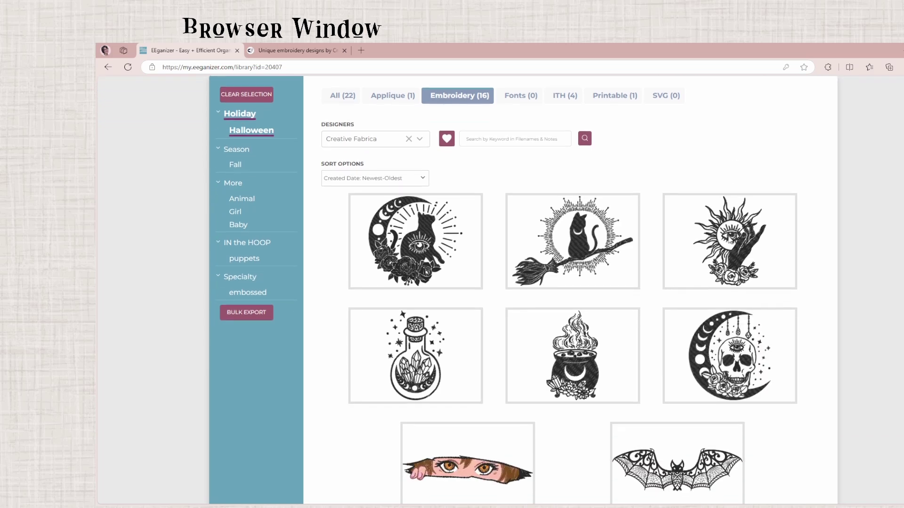
mouse_move(787, 349)
scroll(804, 347, down, 2)
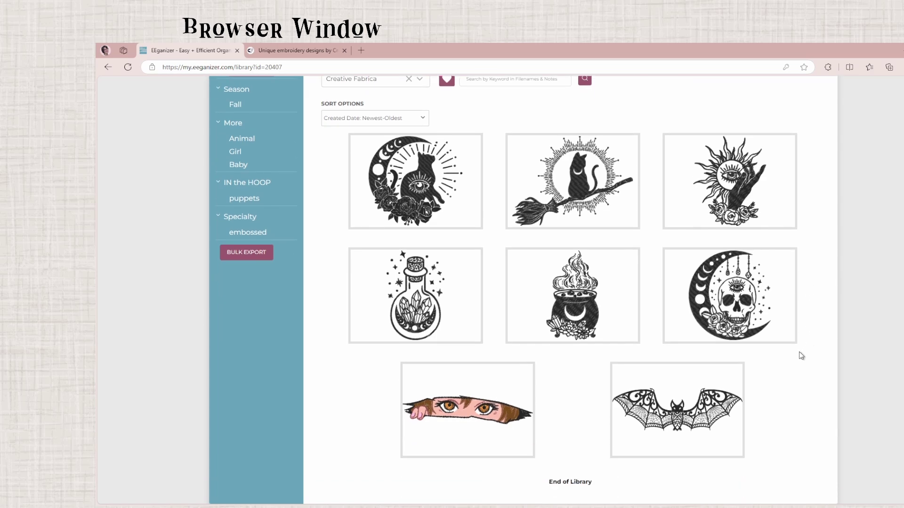
scroll(802, 355, up, 5)
mouse_move(387, 323)
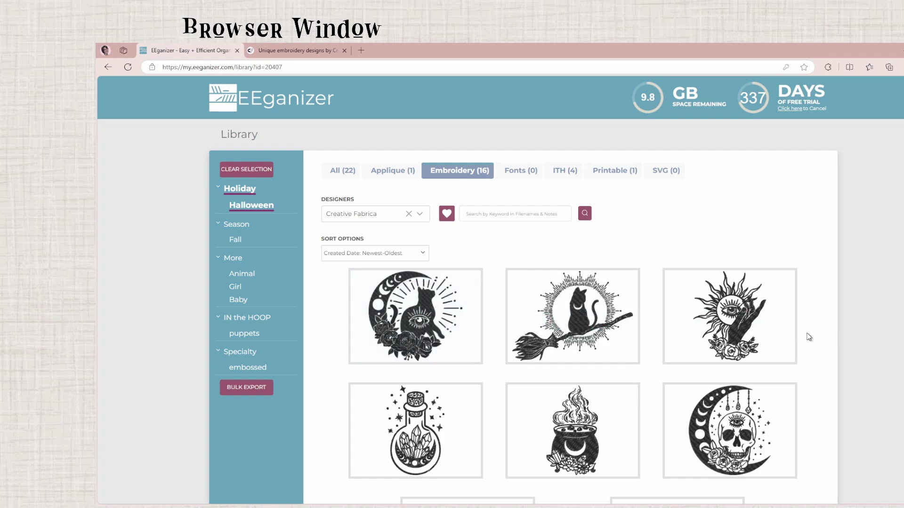
scroll(819, 349, down, 3)
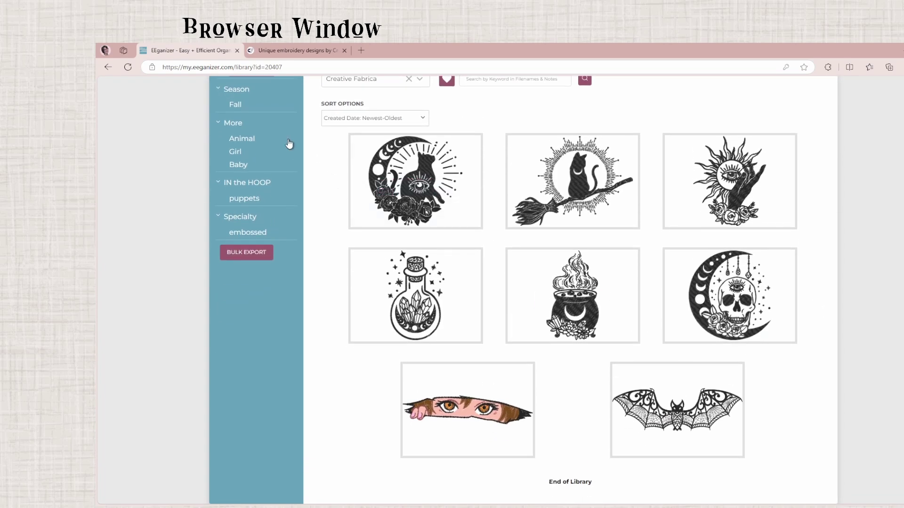
scroll(288, 144, up, 3)
click(237, 170)
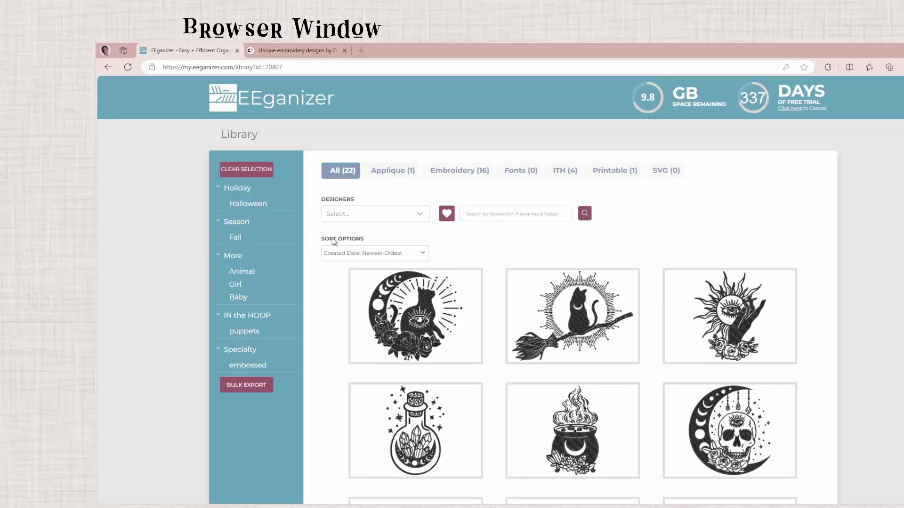
mouse_move(427, 292)
scroll(540, 289, down, 8)
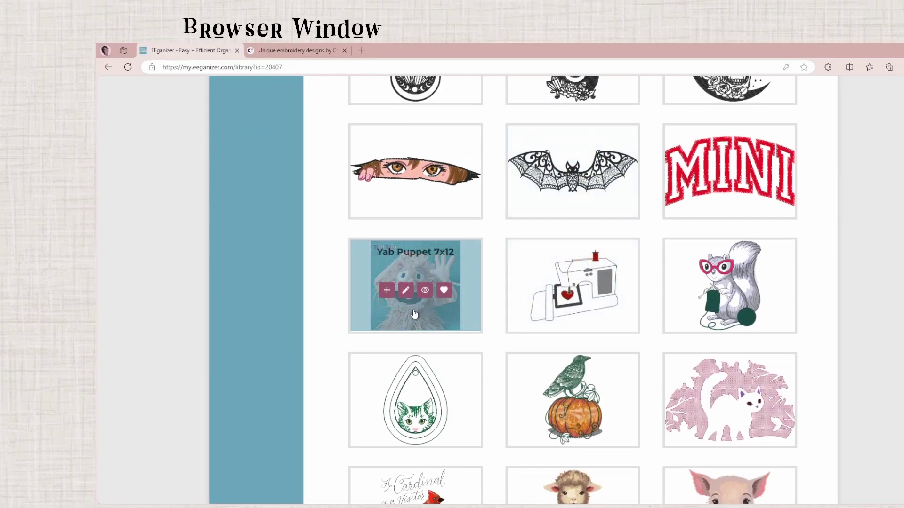
- Open the Yab Puppet 7x12 pod details, show its green puppet image 2 of 2, and click into the notes box
click(425, 290)
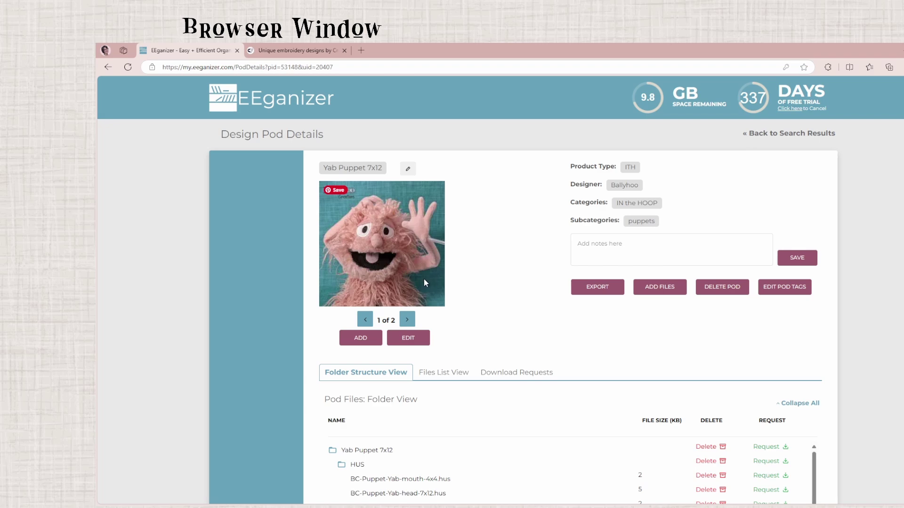
click(408, 323)
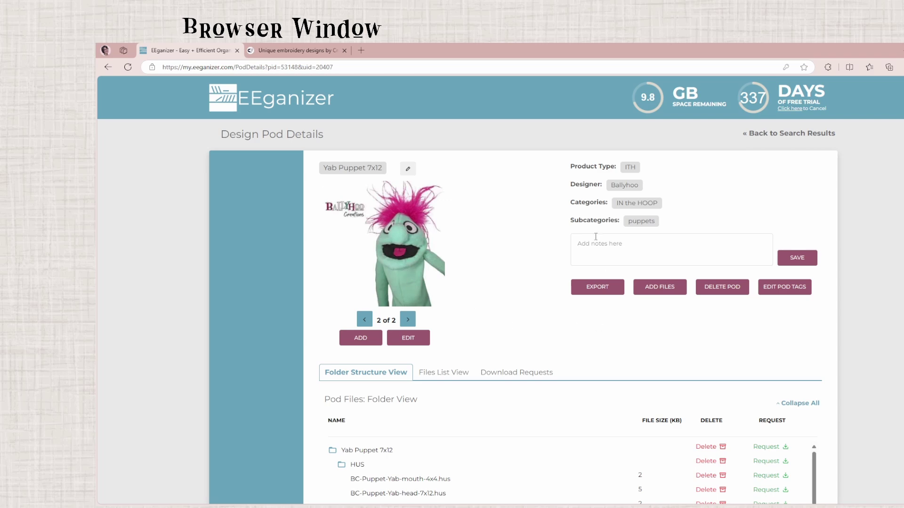
click(583, 247)
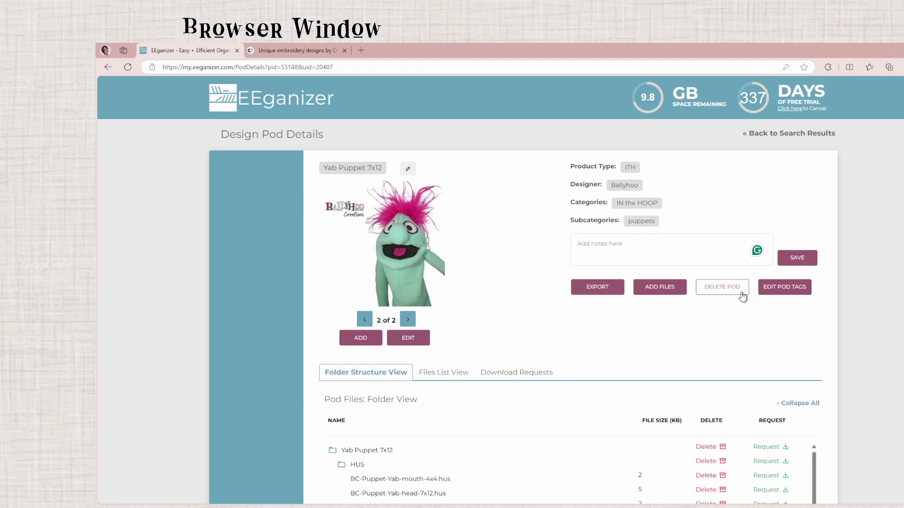
scroll(694, 340, down, 2)
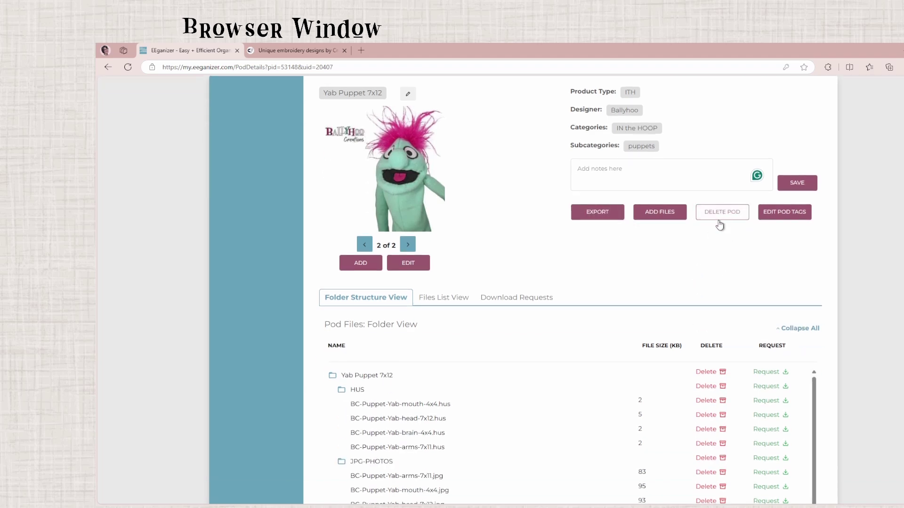
scroll(719, 225, up, 2)
scroll(703, 333, down, 5)
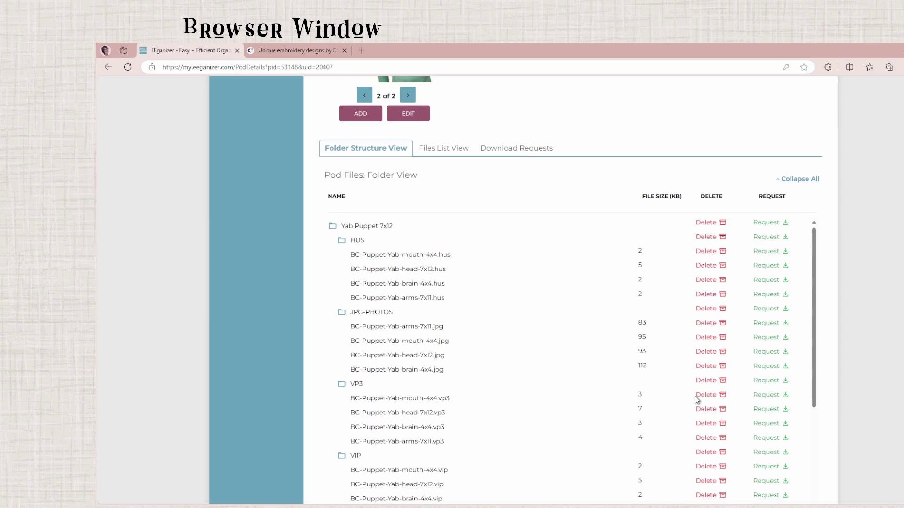
scroll(607, 337, up, 5)
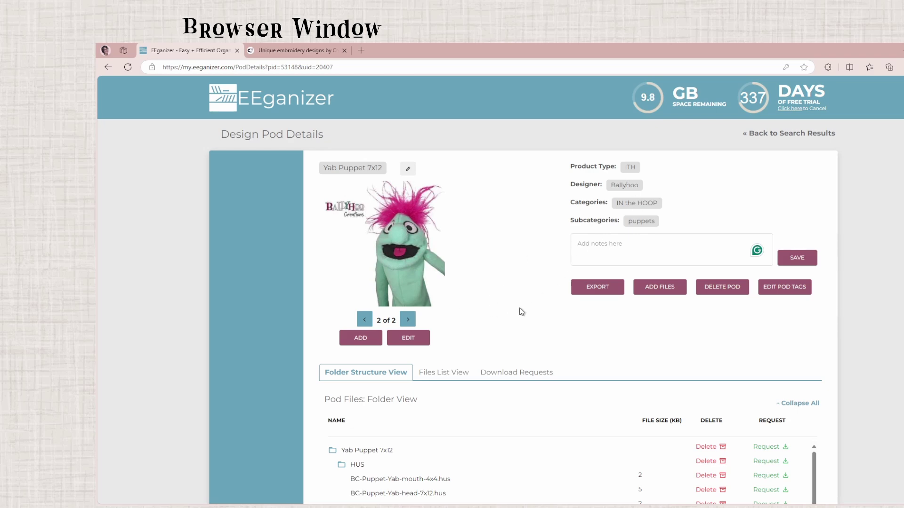
scroll(521, 313, down, 2)
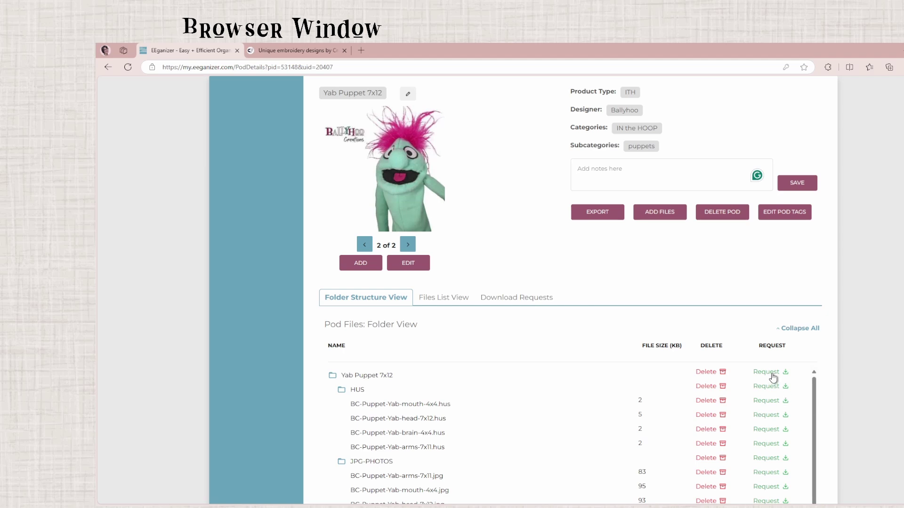
scroll(774, 377, down, 2)
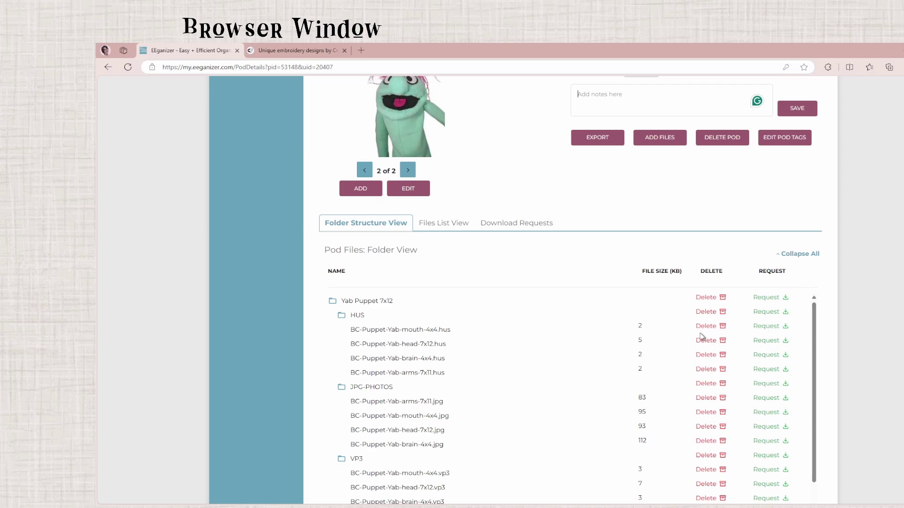
scroll(560, 315, up, 4)
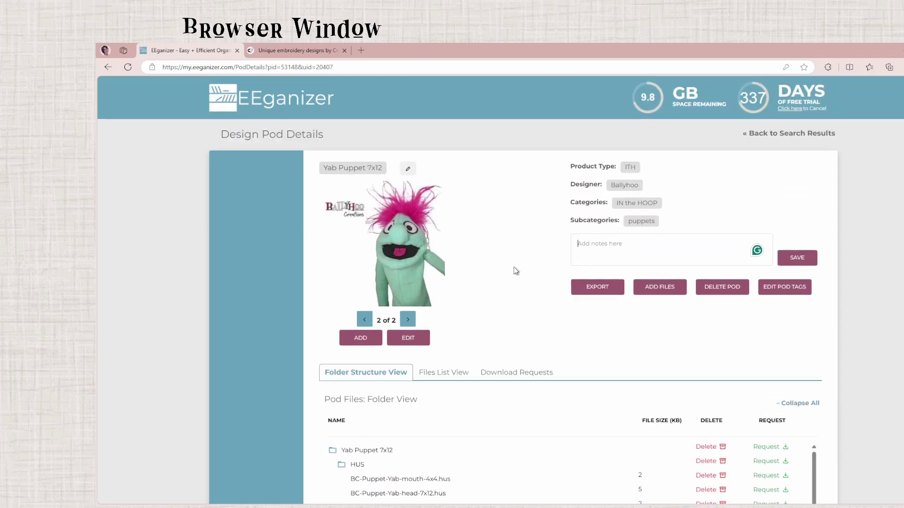
click(246, 106)
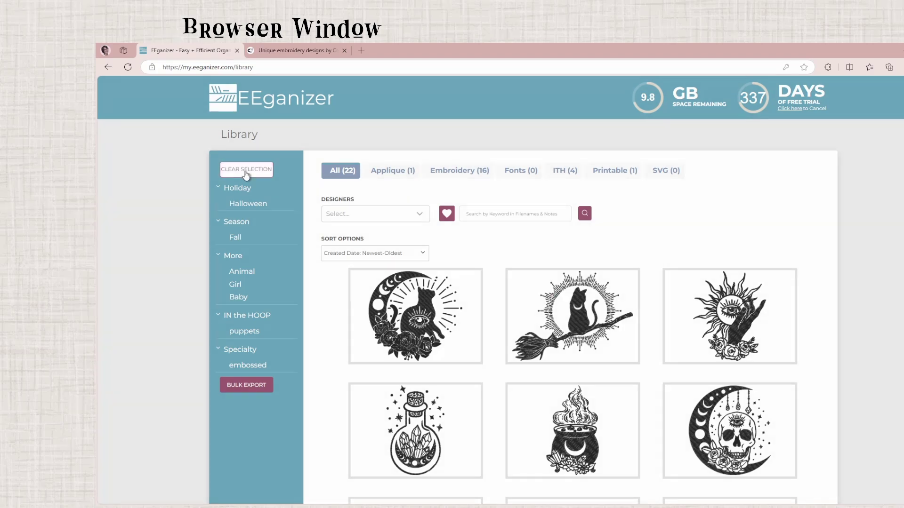
scroll(792, 313, down, 3)
scroll(792, 313, down, 8)
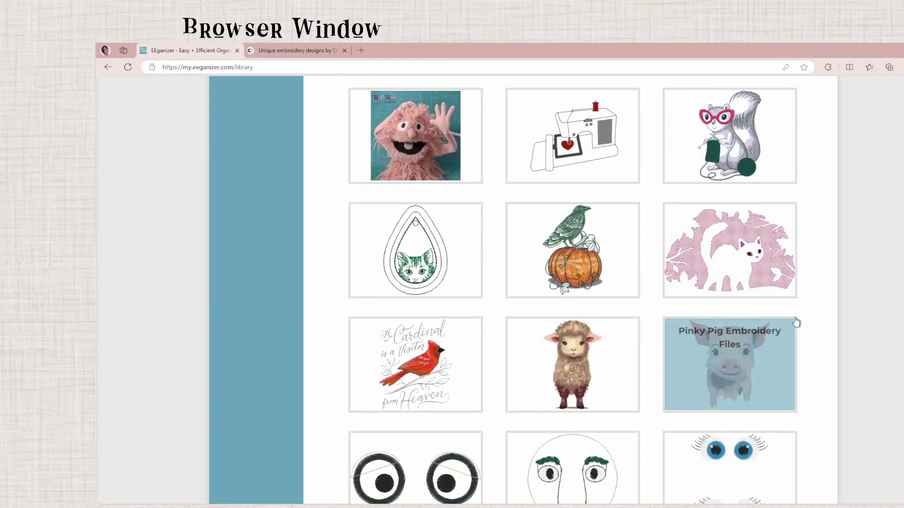
scroll(800, 326, up, 10)
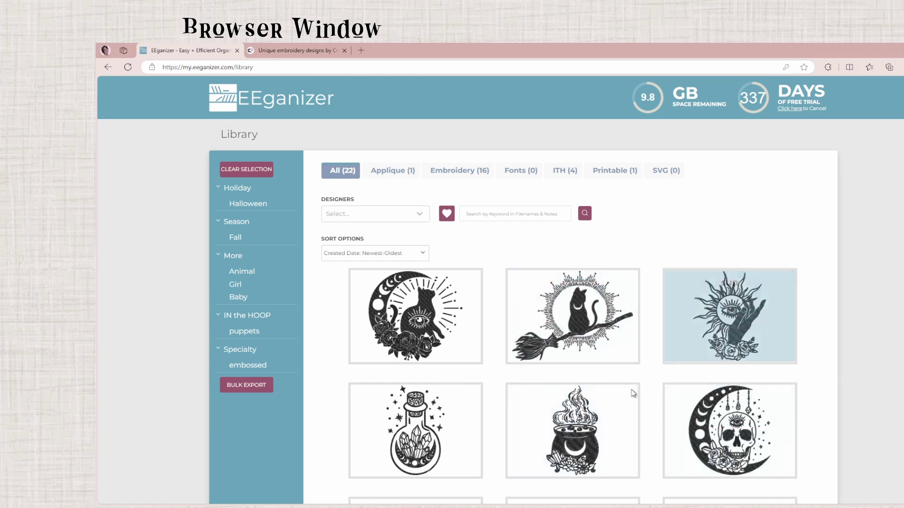
scroll(811, 321, down, 6)
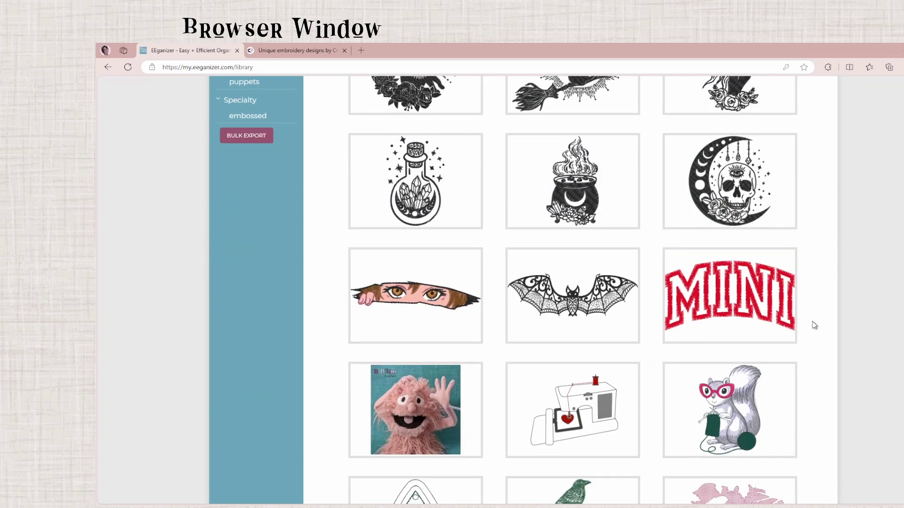
scroll(814, 325, up, 6)
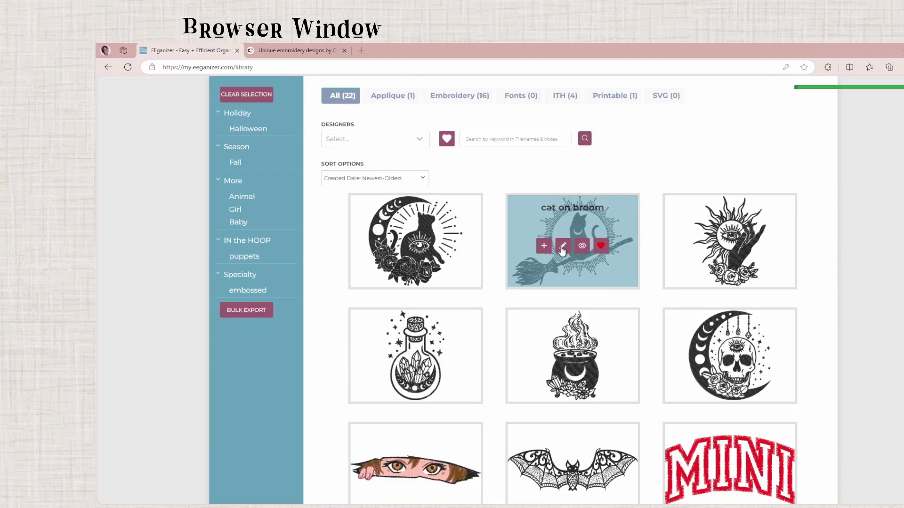
click(562, 247)
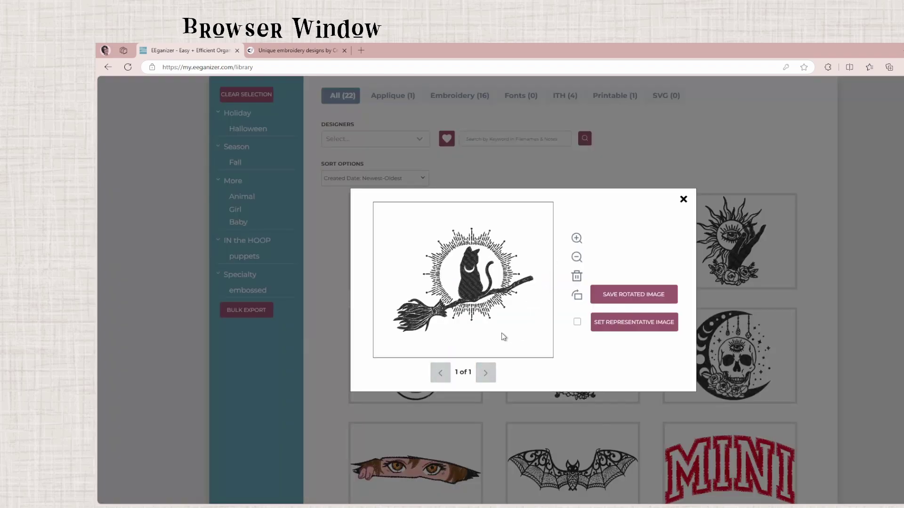
click(683, 200)
scroll(617, 325, down, 5)
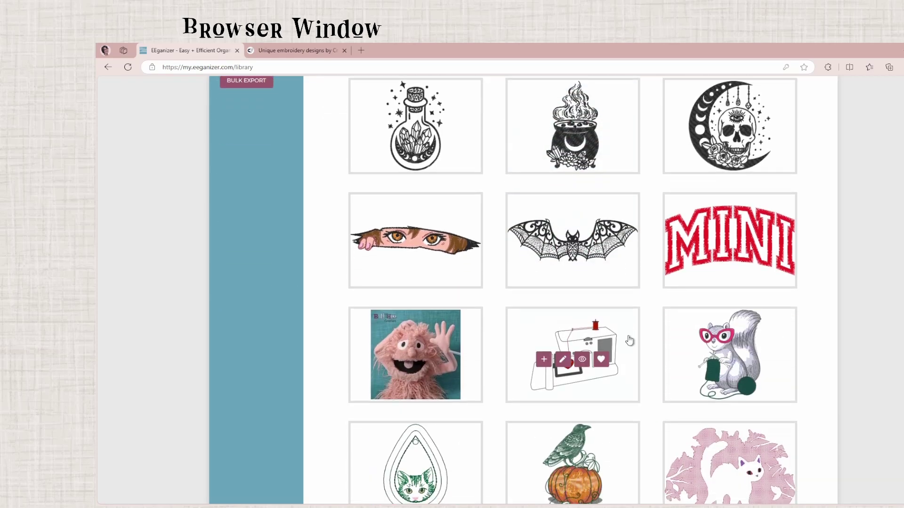
scroll(630, 340, down, 6)
scroll(637, 348, up, 2)
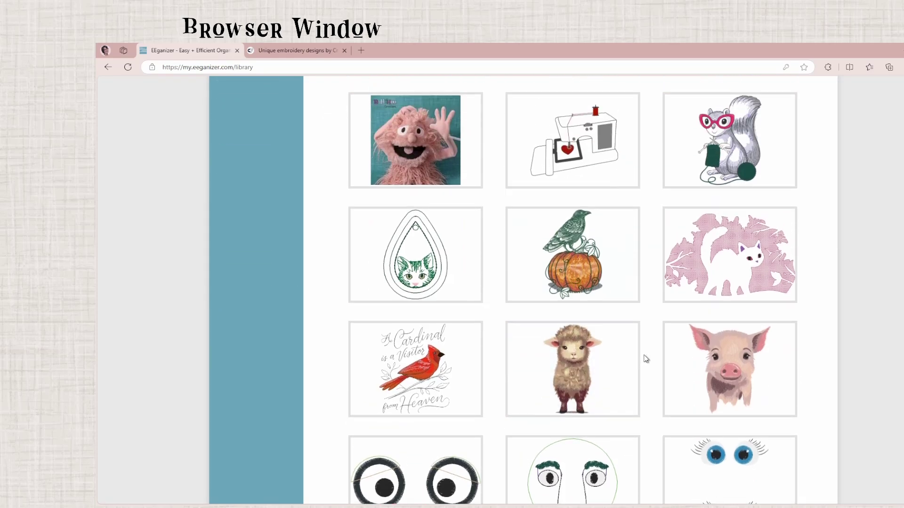
scroll(646, 359, down, 2)
scroll(651, 351, up, 15)
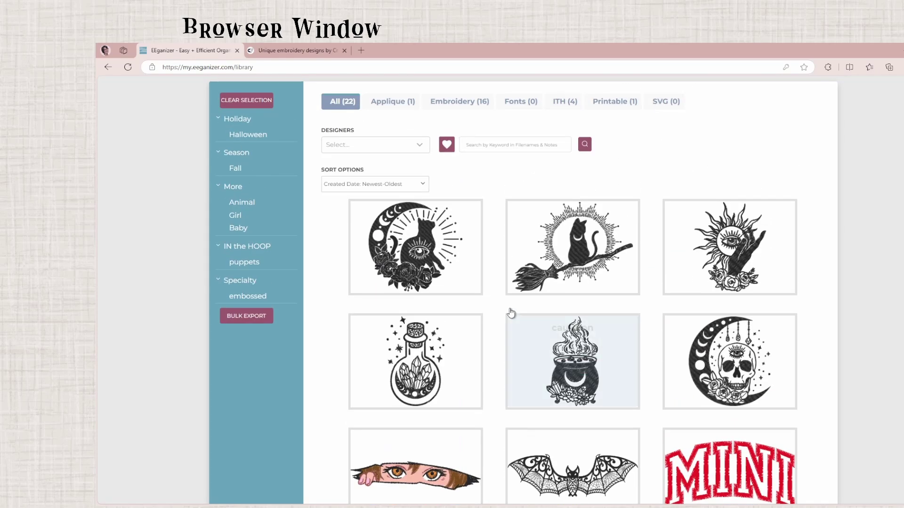
mouse_move(556, 282)
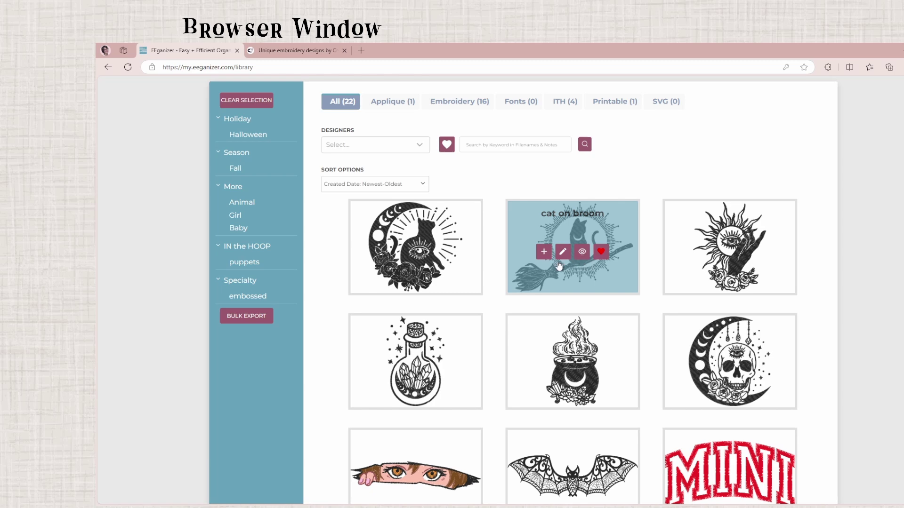
- Open the cat on broom image, test rotation and zoom, and set it as representative thumbnail
click(563, 253)
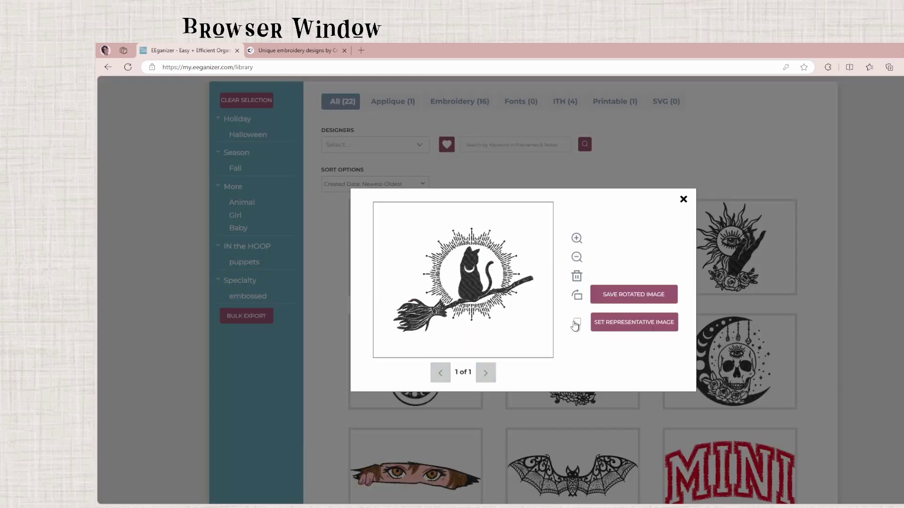
click(578, 297)
click(578, 297)
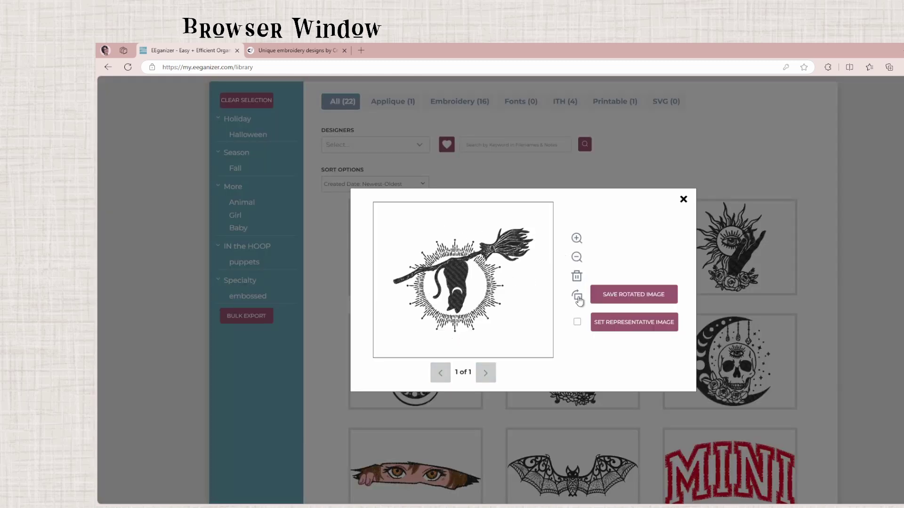
click(577, 297)
click(577, 297)
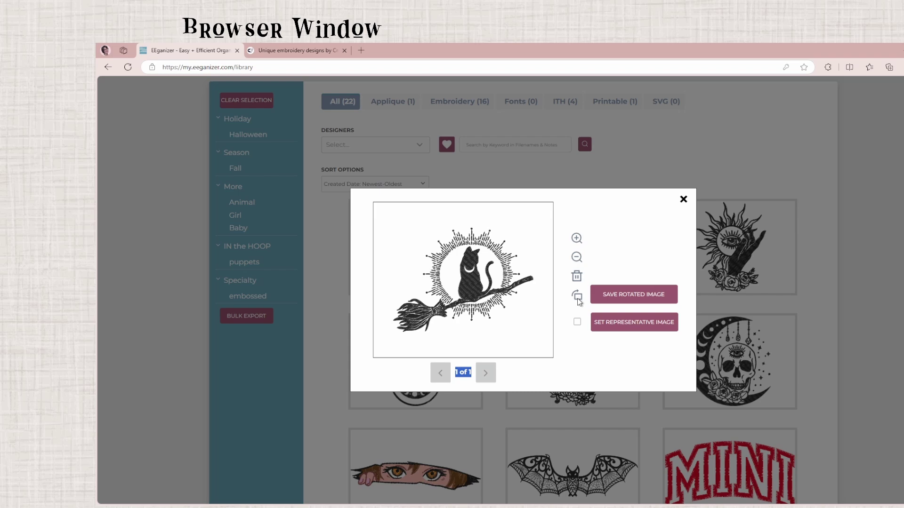
click(577, 239)
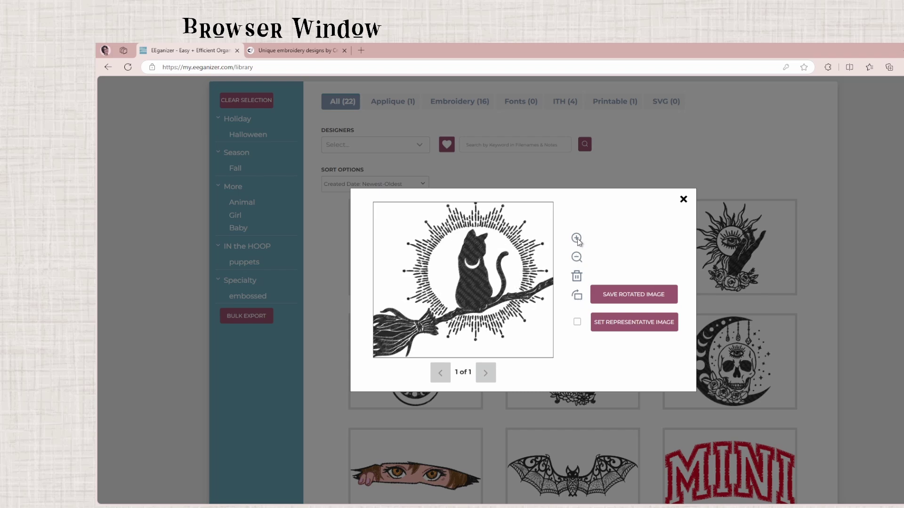
click(577, 259)
click(577, 259)
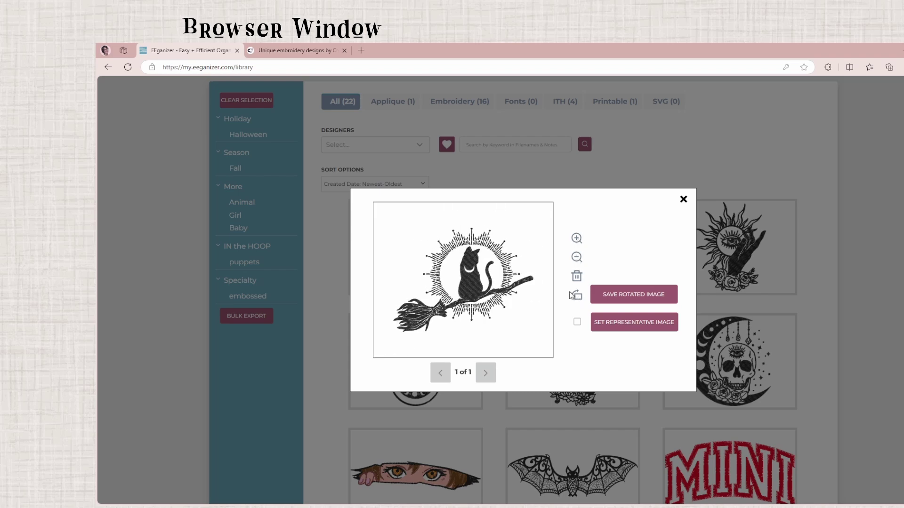
click(577, 322)
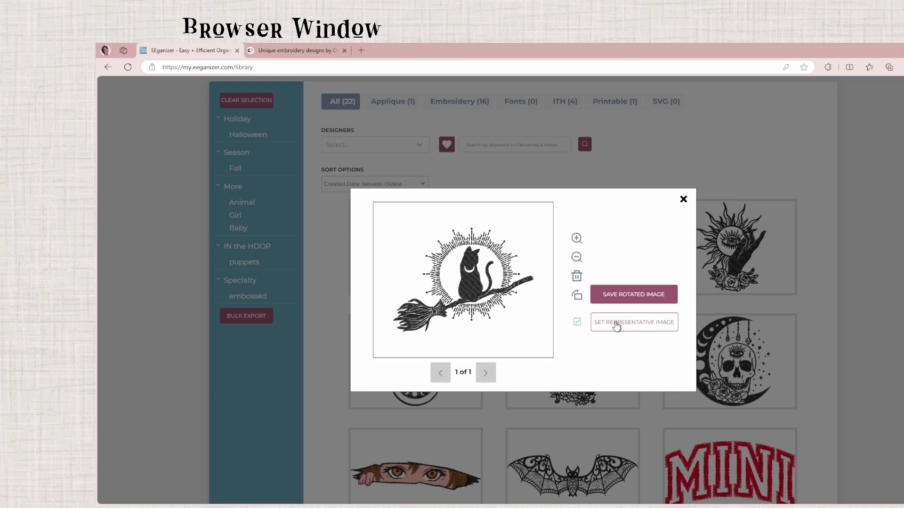
click(617, 325)
click(683, 199)
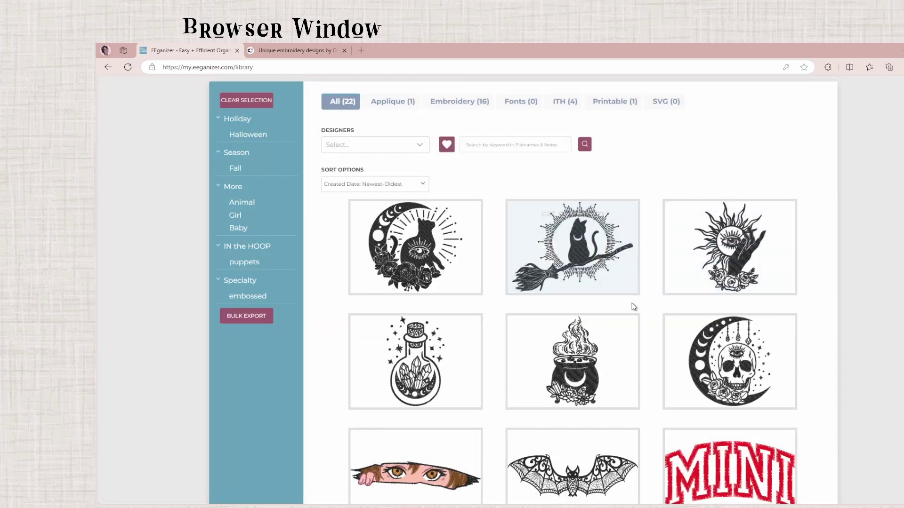
- Go to the Product Types page from the menu to review the six product types
scroll(649, 268, up, 2)
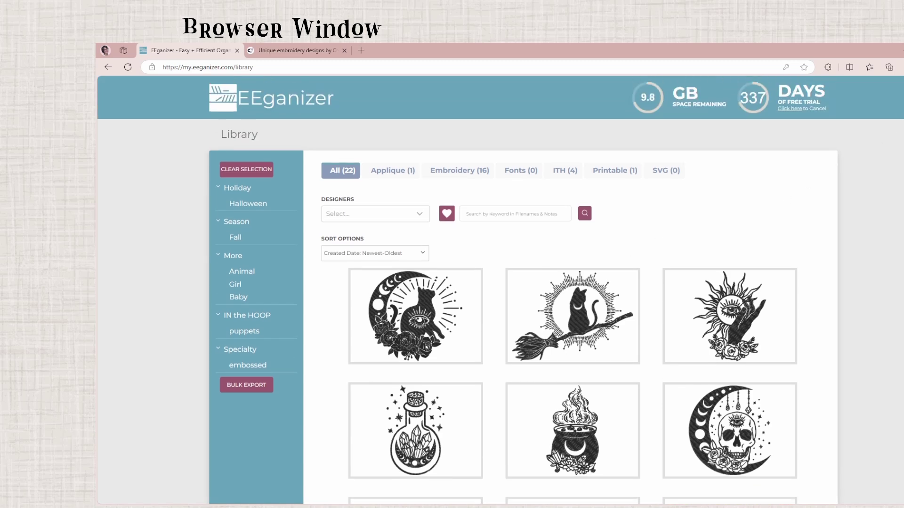
click(900, 98)
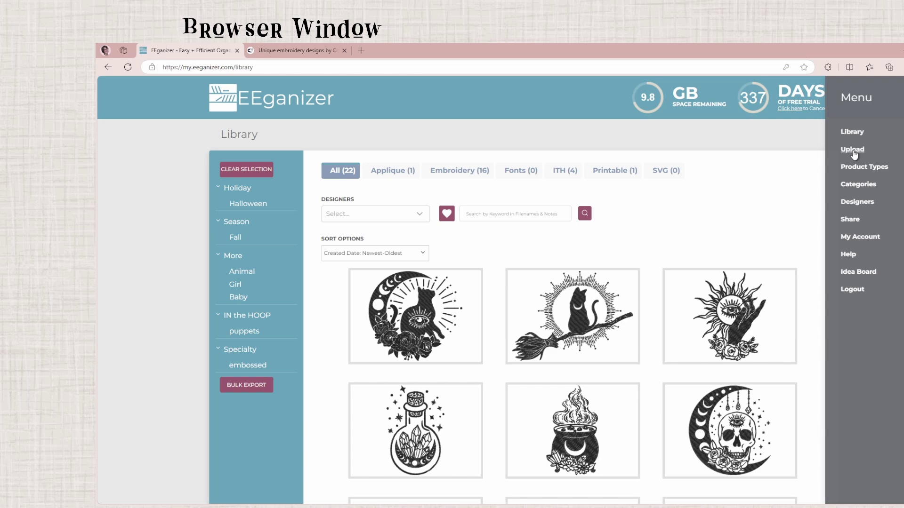
click(862, 167)
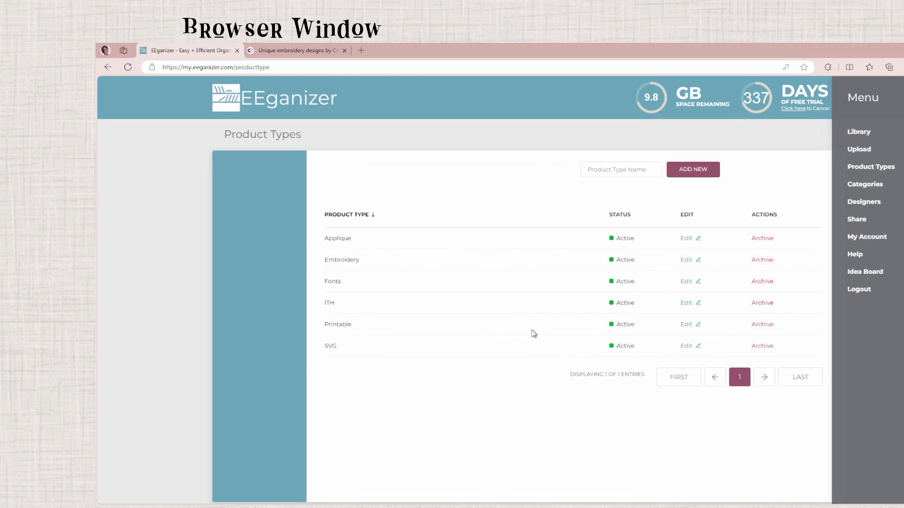
click(330, 240)
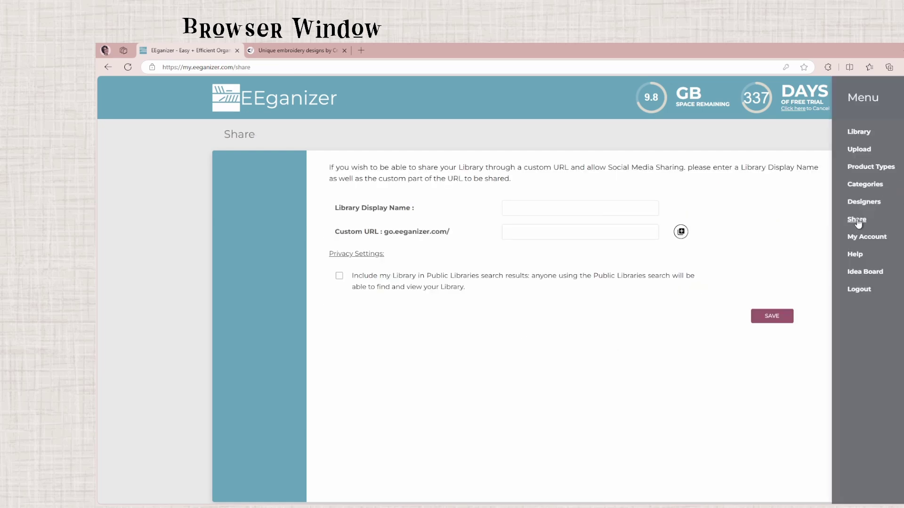
click(523, 208)
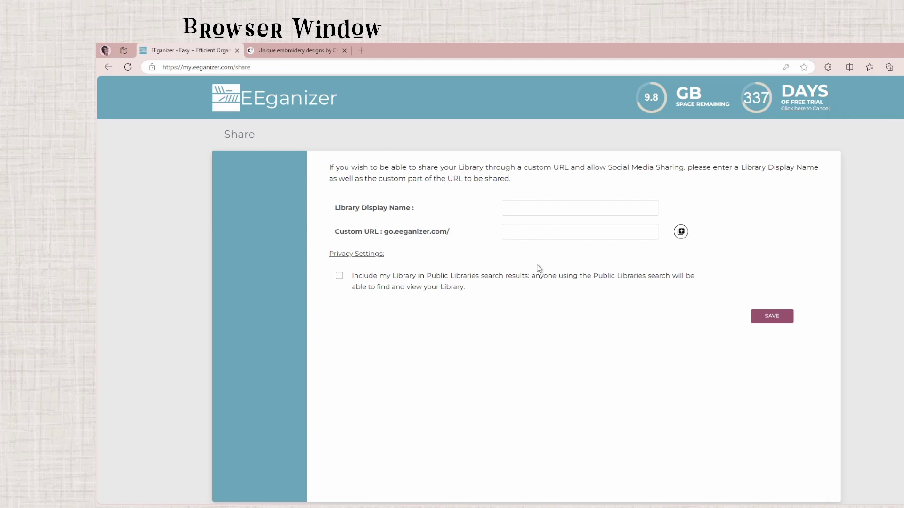
text(Luci's d)
text(Luci)
click(772, 316)
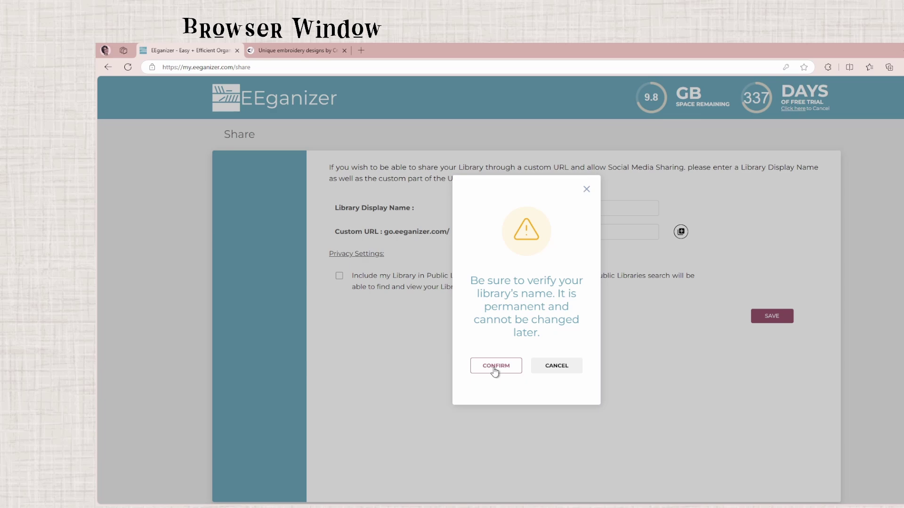
click(554, 366)
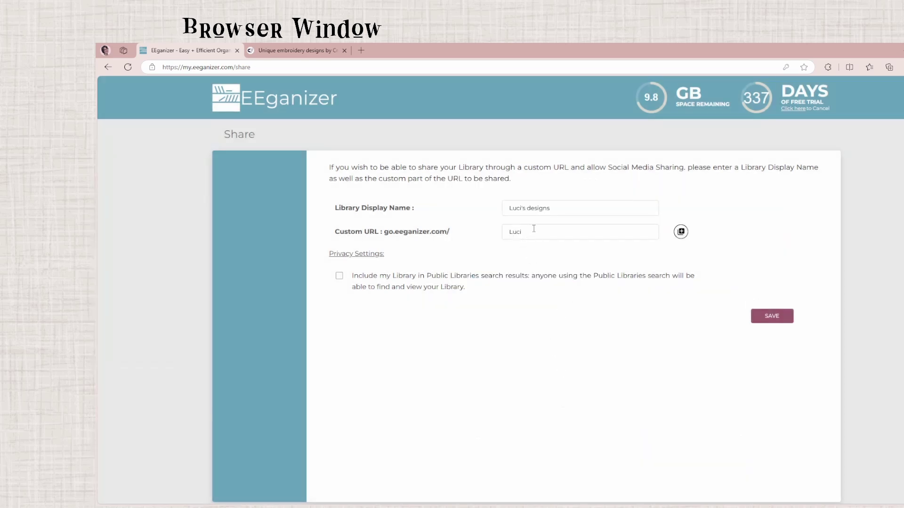
drag(534, 231, 496, 231)
key(BackSpace)
click(567, 207)
drag(567, 207, 487, 208)
key(BackSpace)
- Return to the Library and scroll through the designs, from the Halloween cat moon to the squirrel, then back up
click(264, 99)
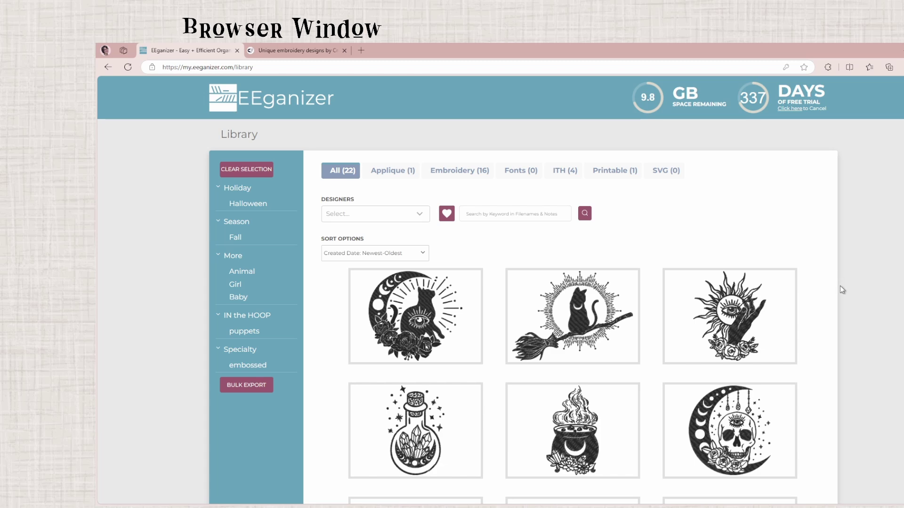
scroll(866, 355, down, 3)
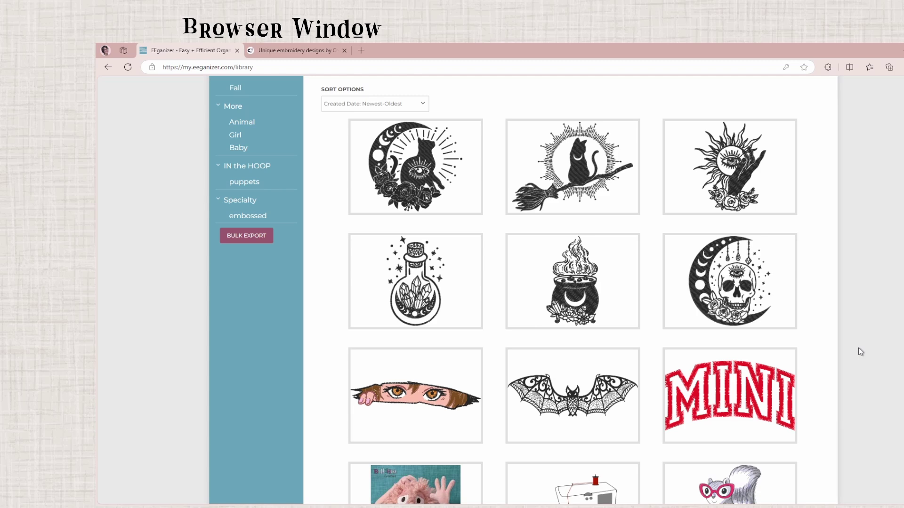
scroll(856, 350, down, 5)
scroll(857, 350, up, 3)
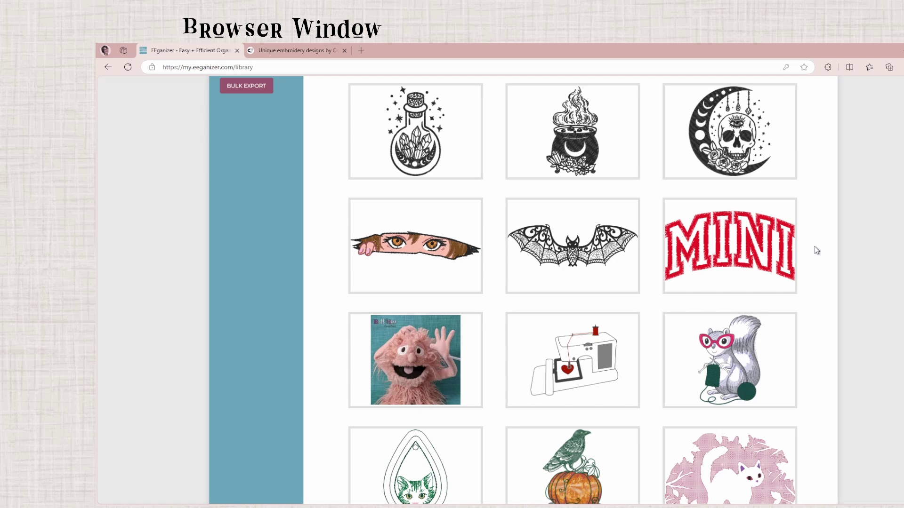
scroll(824, 282, up, 6)
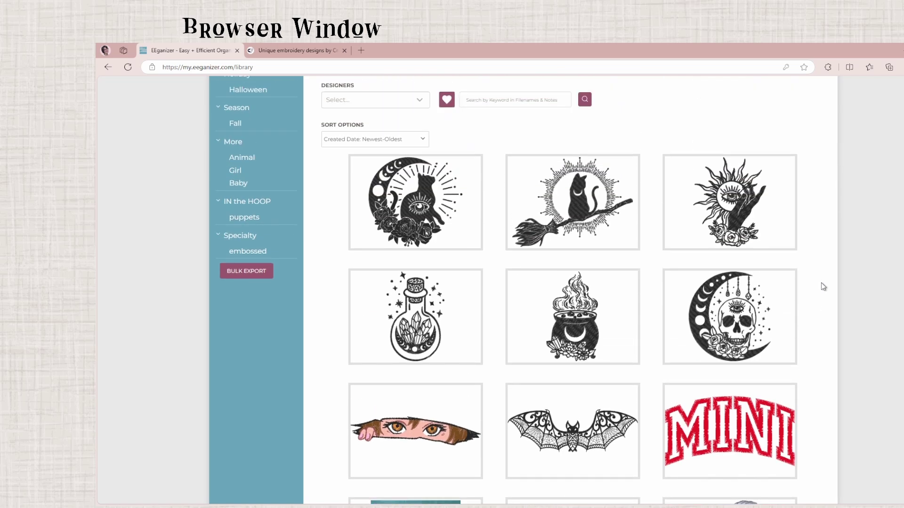